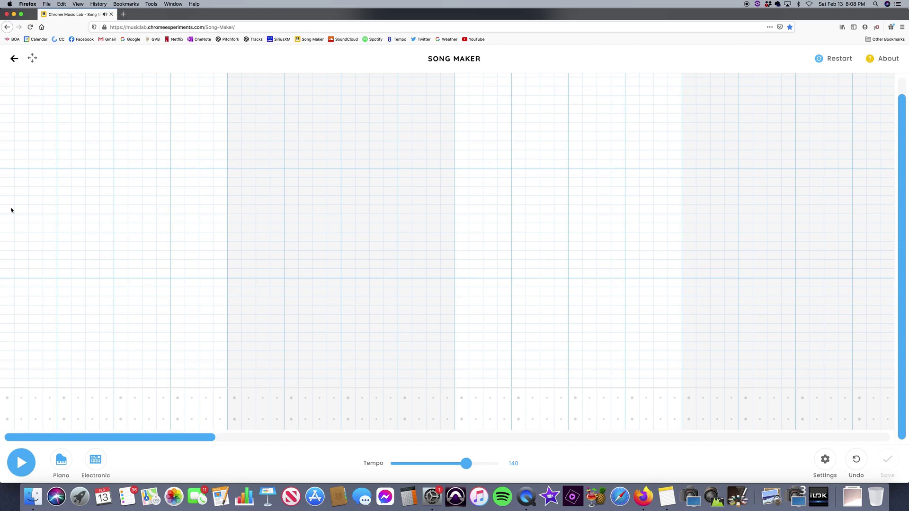
- Place five descending notes in bar 1, three grid columns apart: two yellow, two orange, and one crimson just above the lower octave line
left_click(9, 217)
left_click(6, 228)
left_click(8, 236)
left_click(7, 227)
left_click(7, 218)
left_click(6, 237)
left_click(5, 236)
left_click(50, 237)
left_click(94, 256)
left_click(135, 257)
left_click(181, 274)
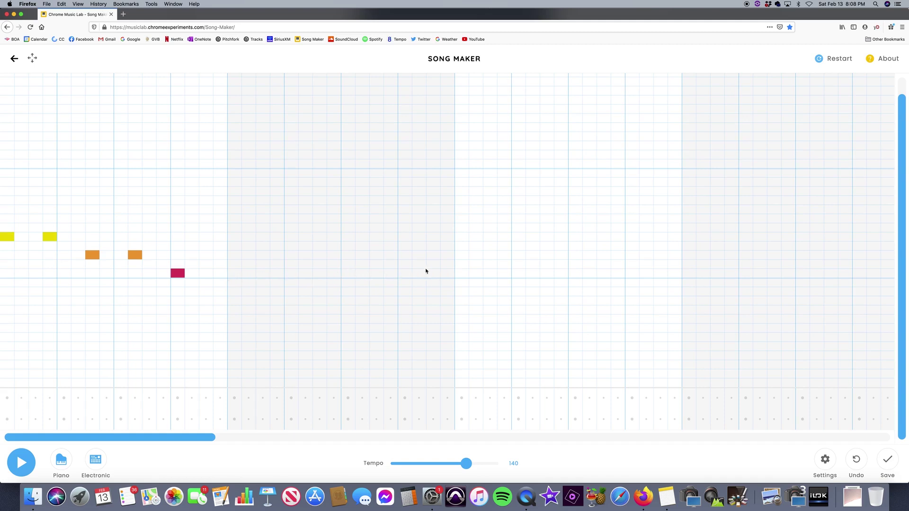
- Place the mirrored ascending line in bar 3, three columns apart: two crimson, two orange, and one yellow note
left_click(463, 275)
left_click(505, 275)
left_click(548, 246)
left_click(548, 255)
left_click(589, 254)
left_click(633, 237)
- Repeat the descending line in bar 5: two yellow, two orange, and one crimson note, three columns apart
left_click_drag(94, 439, 205, 447)
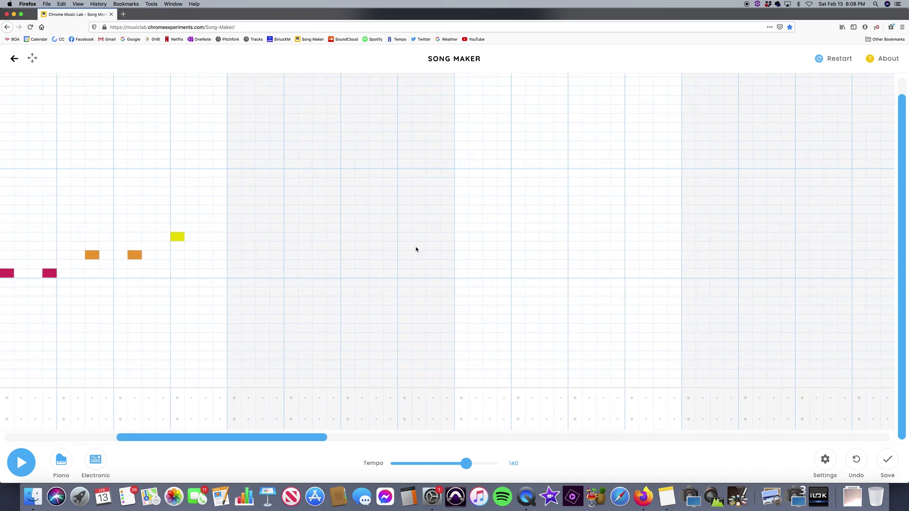
left_click(462, 237)
left_click(505, 238)
left_click(547, 255)
left_click(592, 259)
left_click(630, 274)
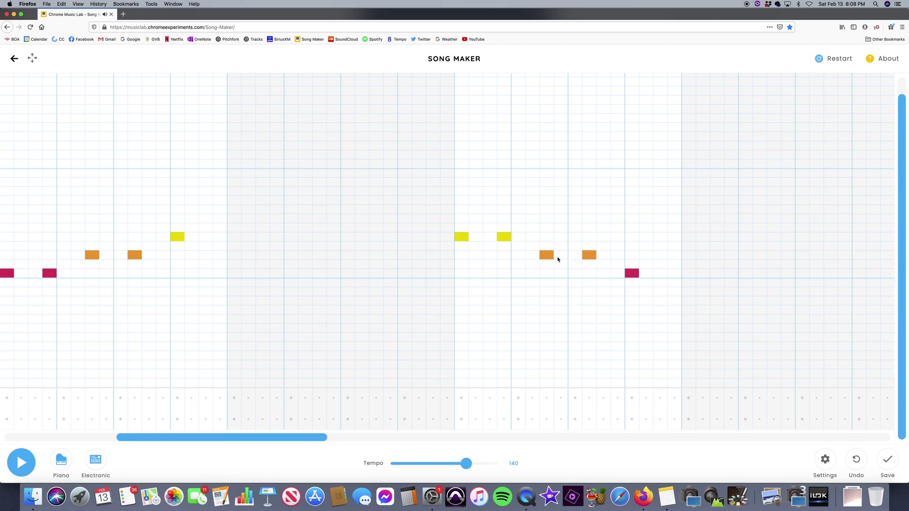
- Repeat the ascending line in bar 7: two crimson, two orange, and one yellow note, three columns apart
left_click_drag(296, 439, 411, 433)
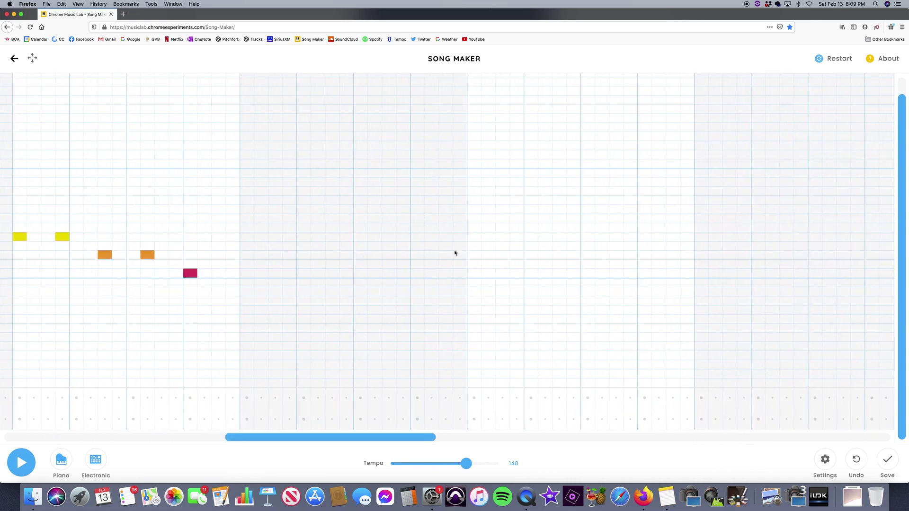
left_click(477, 272)
left_click(517, 275)
left_click(546, 249)
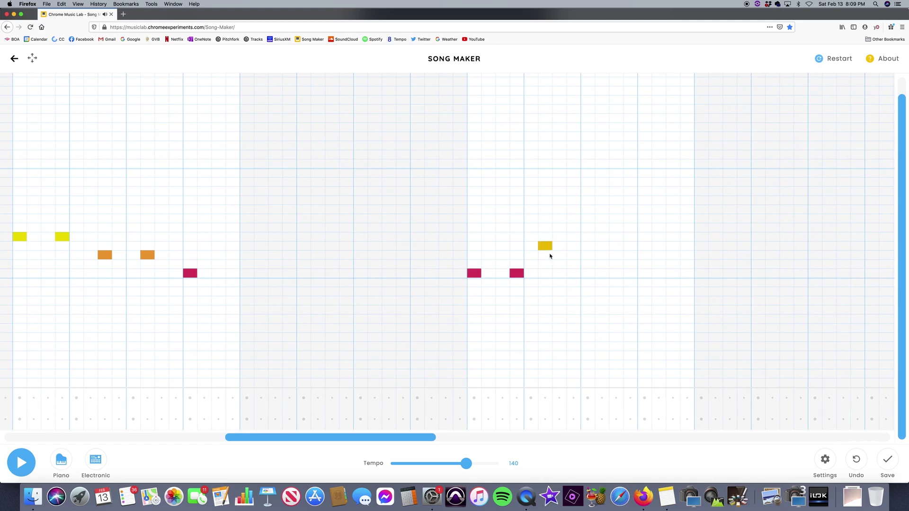
left_click(560, 256)
left_click(545, 245)
left_click(604, 256)
left_click(645, 237)
- Repeat the descending line in bar 9: two yellow, two orange, and one crimson note, three columns apart
left_click_drag(331, 436, 442, 438)
left_click(481, 240)
left_click(526, 240)
left_click(569, 256)
left_click(610, 257)
left_click(654, 275)
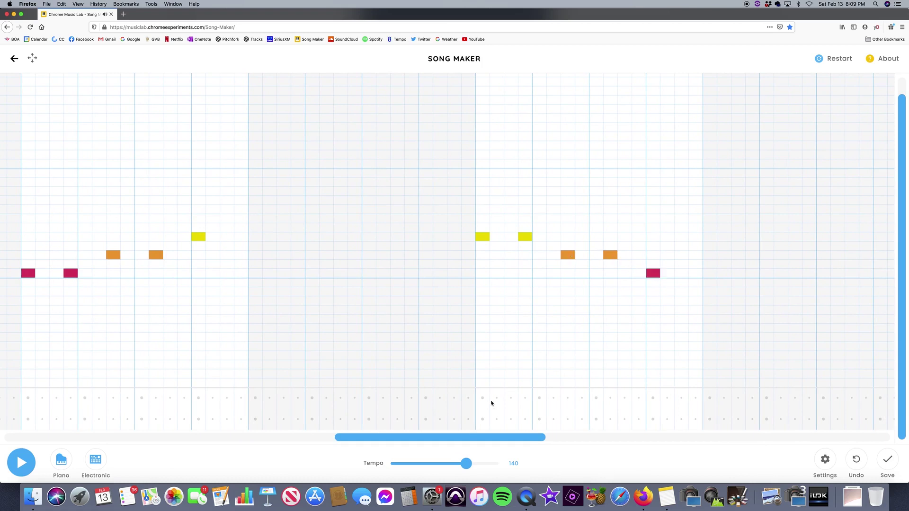
- Repeat the ascending line in bar 11: two crimson, two orange, and one yellow note, three columns apart
left_click_drag(450, 437, 604, 437)
left_click(375, 274)
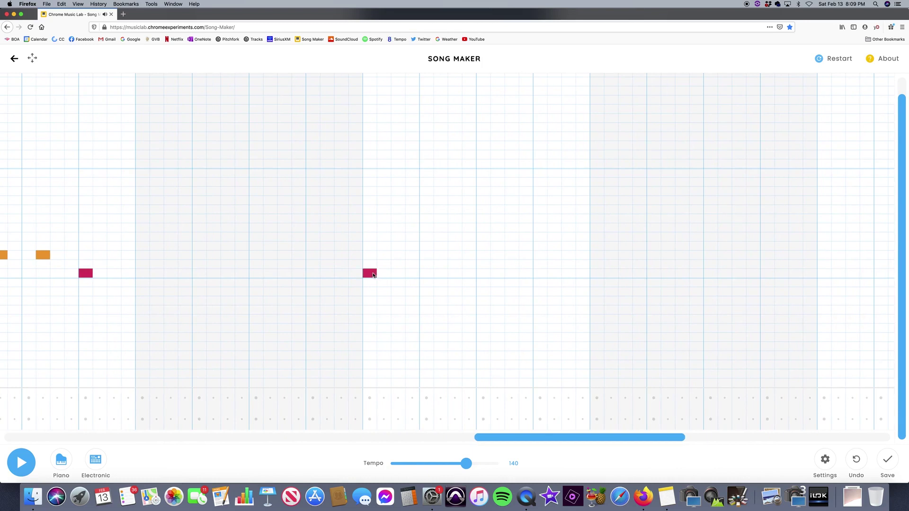
left_click(415, 274)
left_click(454, 256)
left_click(498, 256)
left_click(541, 238)
- Repeat the descending line in bar 13: two yellow, two orange, and one crimson note, three columns apart
left_click_drag(522, 438, 650, 440)
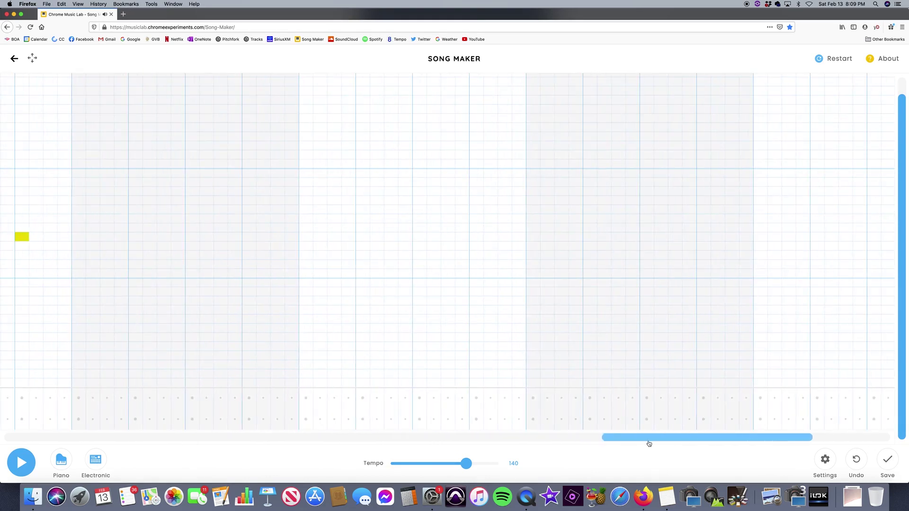
left_click(310, 238)
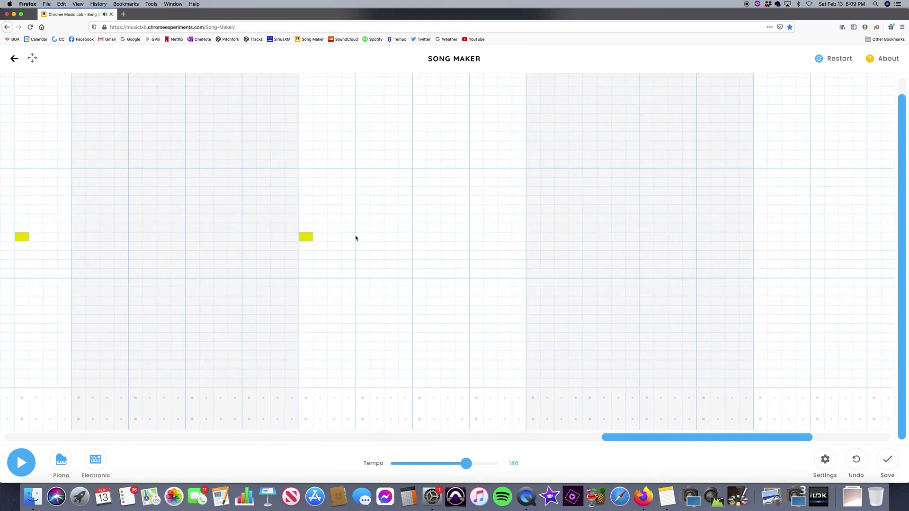
left_click(351, 237)
left_click(391, 256)
left_click(433, 256)
left_click(476, 274)
- Repeat the ascending line in bar 15: two crimson, two orange, and one yellow note, three columns apart
left_click_drag(635, 439, 727, 445)
left_click(446, 274)
left_click(491, 274)
left_click(576, 255)
left_click(617, 237)
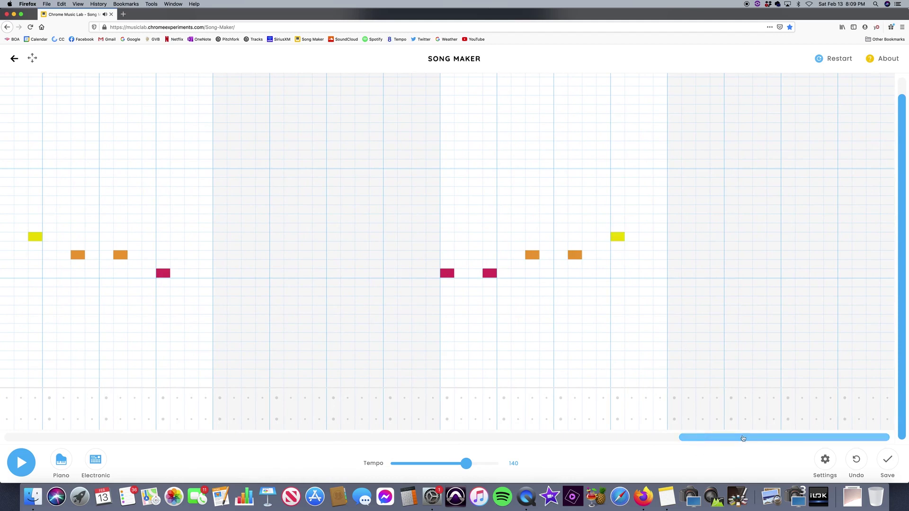
- Play the song from the start to check the single-note line, and stop playback
left_click(19, 465)
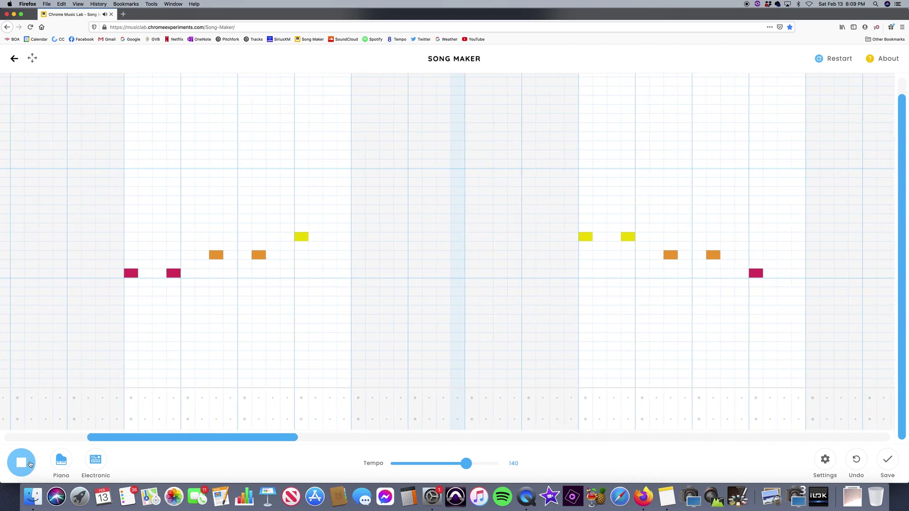
left_click(29, 468)
left_click_drag(185, 439, 67, 430)
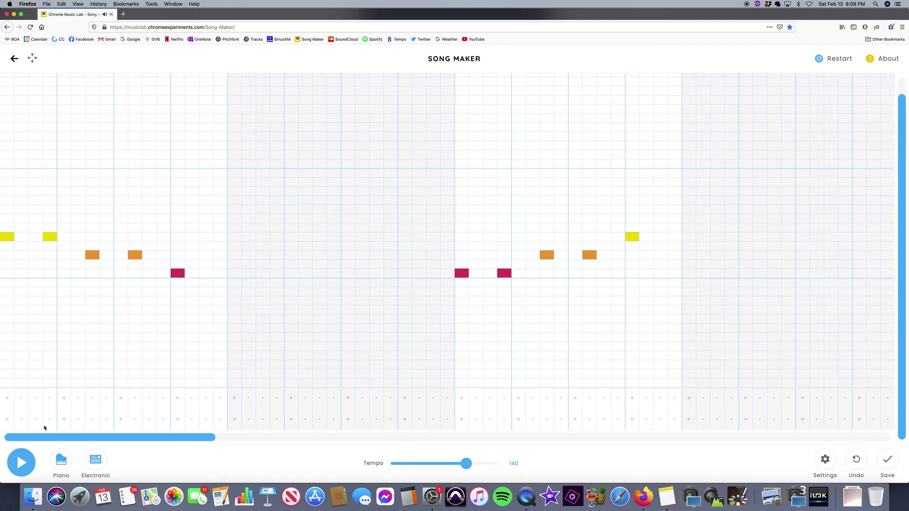
- Add harmony in bar 1: teal three rows above both yellows, green four above the first orange, and yellow four above the crimson
left_click(9, 202)
left_click(8, 210)
left_click(9, 201)
double_click(9, 236)
left_click(9, 209)
left_click(10, 210)
left_click(8, 237)
left_click(7, 236)
left_click(49, 210)
left_click(92, 221)
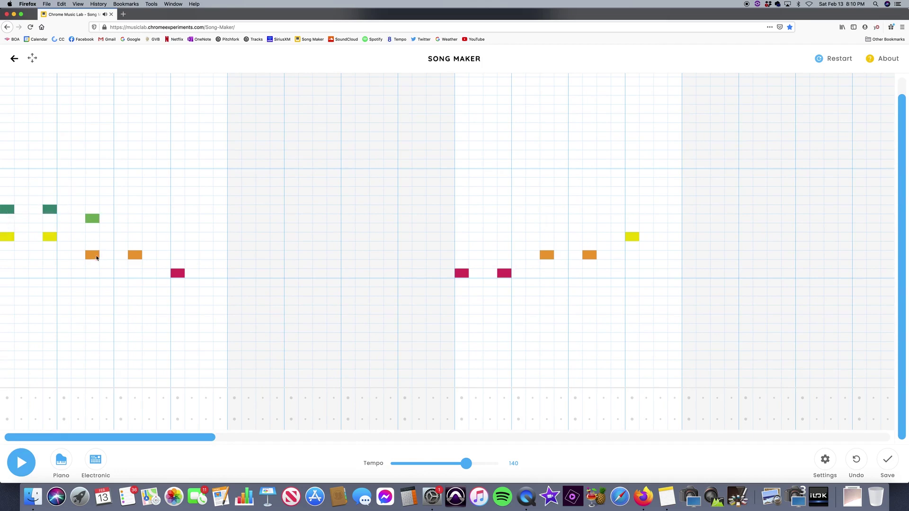
left_click(94, 221)
left_click(178, 238)
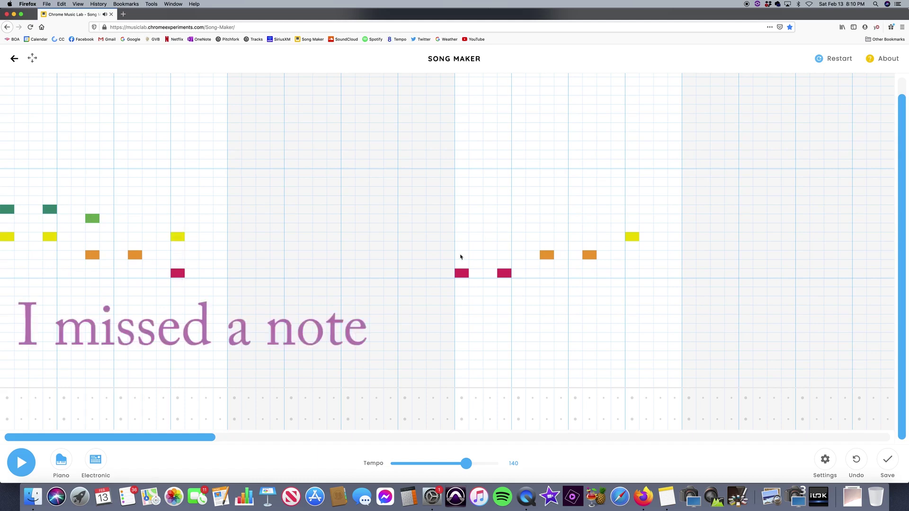
- Add the second layer in bar 3: yellow above both crimson notes, green above both oranges, and teal above the last yellow
left_click(462, 238)
left_click(503, 237)
left_click(548, 218)
left_click(591, 219)
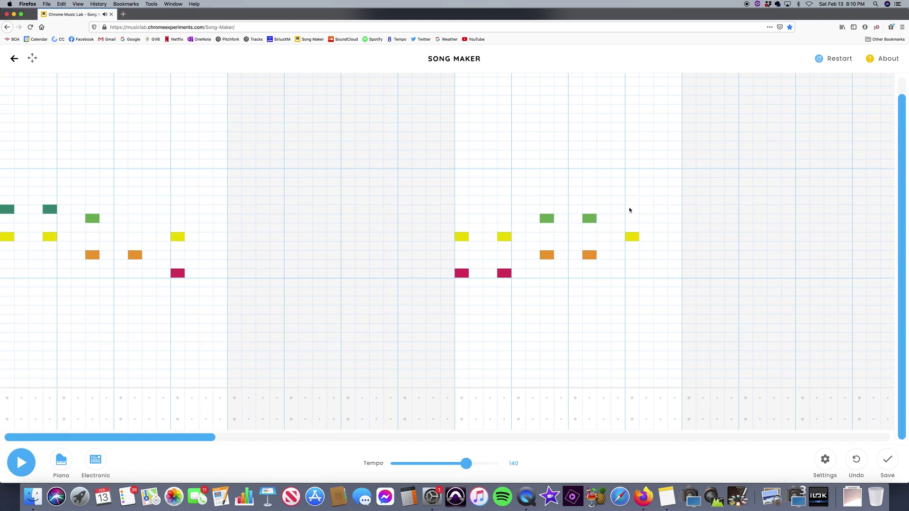
left_click(632, 209)
- Add the second layer in bar 5: teal above both yellow notes, green above both oranges, and yellow above the crimson
left_click_drag(97, 435, 313, 442)
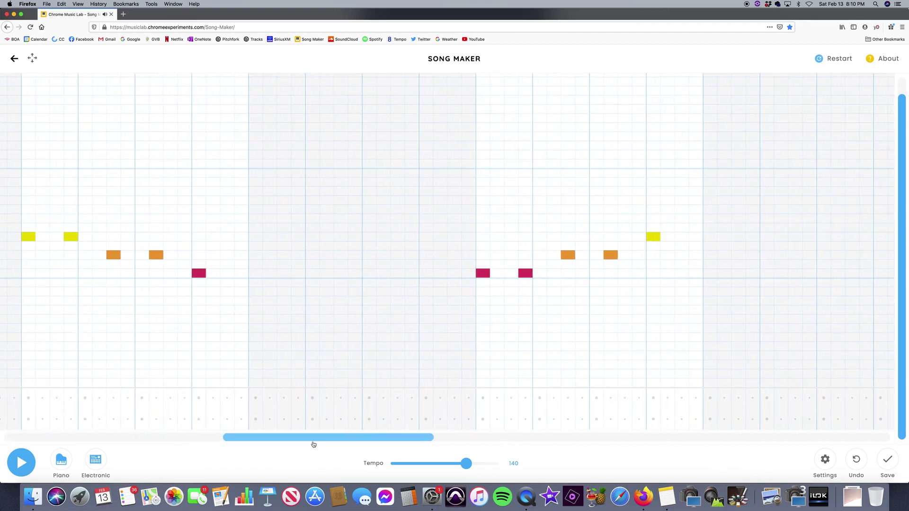
left_click(33, 201)
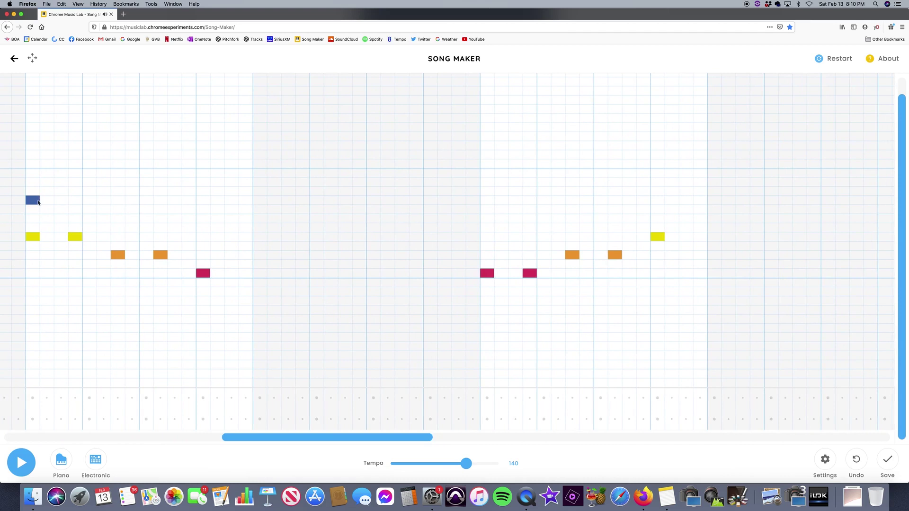
left_click_drag(36, 212, 34, 211)
left_click(75, 211)
left_click(116, 219)
left_click(159, 219)
left_click(206, 236)
- Add the second layer in bar 7: yellow above both crimson notes, green above both oranges, and teal above the last yellow
left_click(486, 238)
left_click(529, 236)
left_click(573, 220)
left_click(614, 219)
left_click(662, 202)
left_click_drag(662, 204, 662, 211)
- Add the second layer in bar 9: teal above both yellow notes, green above both oranges, and yellow above the crimson
left_click_drag(291, 439, 497, 435)
left_click(114, 209)
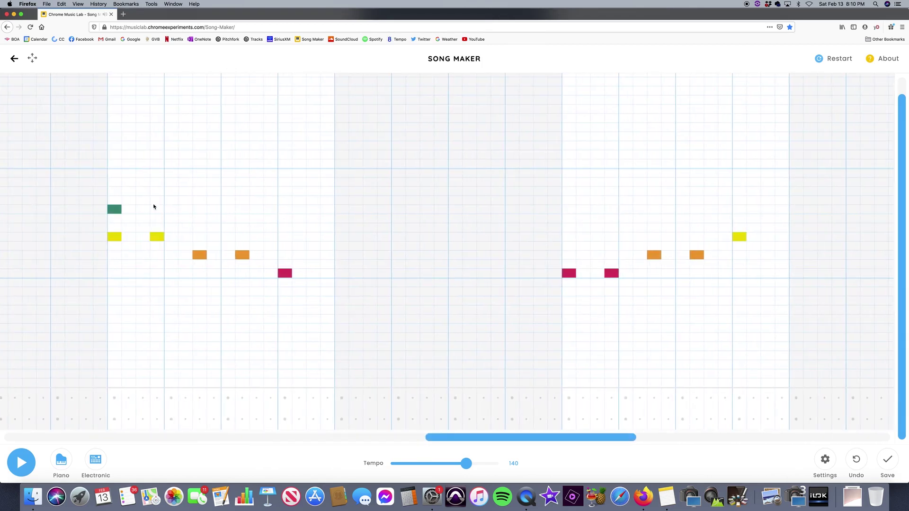
left_click(157, 208)
left_click(199, 218)
left_click(242, 218)
left_click(285, 236)
- Add the second layer in bar 11: yellow above both crimson notes, green above both oranges, and teal above the last yellow
left_click(571, 246)
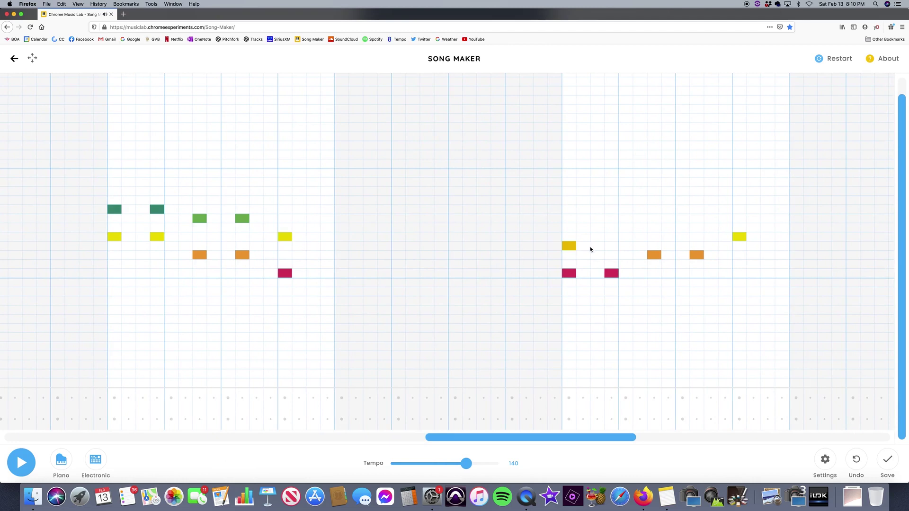
left_click(571, 236)
left_click(570, 246)
left_click(611, 237)
left_click(654, 228)
left_click(654, 219)
left_click(653, 227)
left_click(697, 209)
left_click(695, 219)
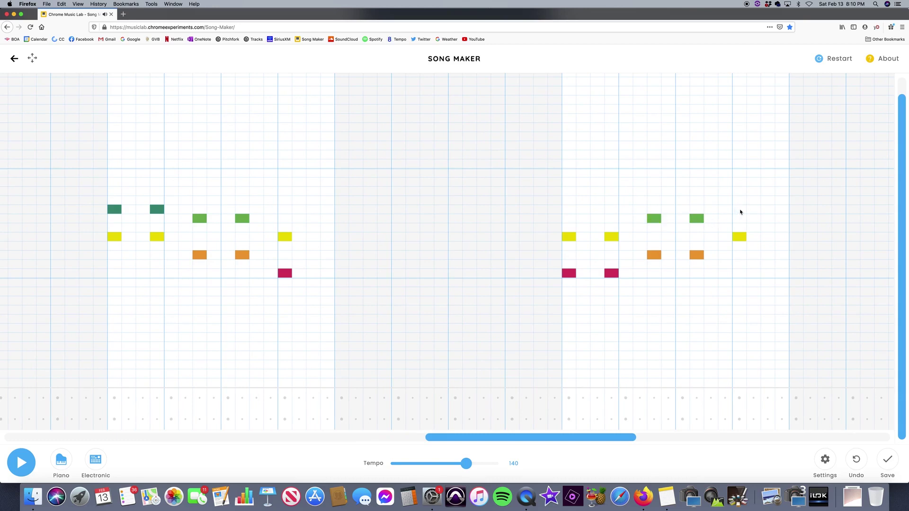
- Add the second layer in bar 13: teal above both yellow notes, green above both oranges, and yellow above the crimson
left_click_drag(499, 438, 692, 439)
left_click(333, 212)
left_click(377, 210)
left_click(421, 219)
left_click(463, 219)
left_click(503, 237)
- Add the second layer in bar 15: yellow above both crimson notes, green above both oranges, and teal above the last yellow
left_click_drag(633, 438, 734, 439)
left_click(448, 245)
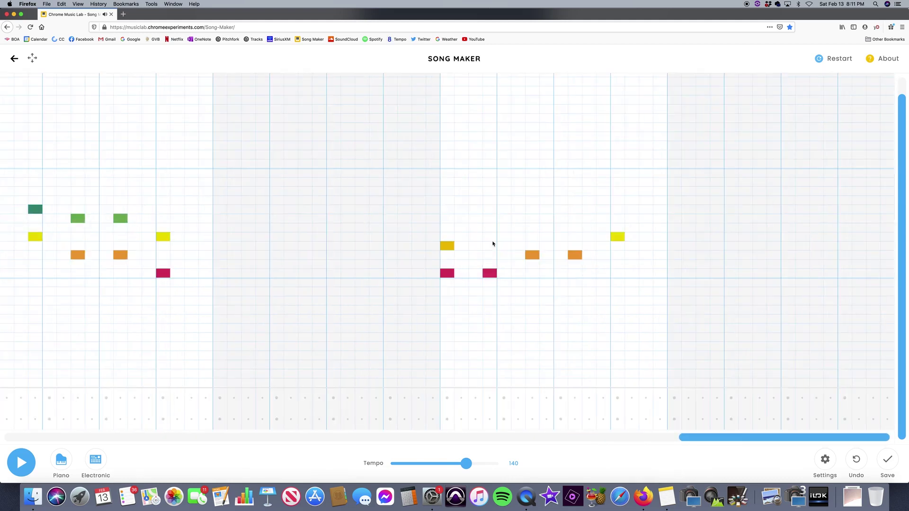
left_click(447, 236)
left_click(447, 246)
left_click(490, 236)
left_click(532, 227)
left_click(532, 218)
left_click(532, 227)
left_click(575, 219)
left_click(618, 208)
left_click(617, 200)
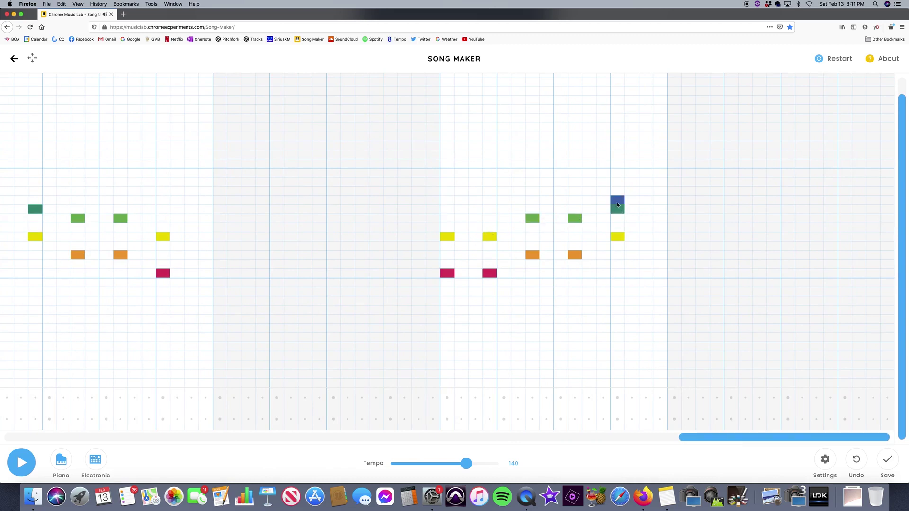
left_click(618, 210)
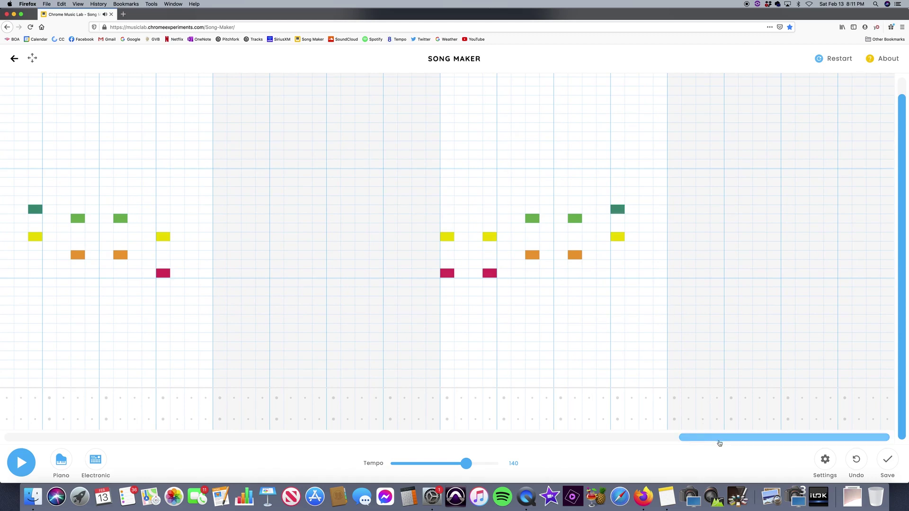
- Play the opening, stop it, and add the missing green note above the second orange note in bar 1
left_click(18, 461)
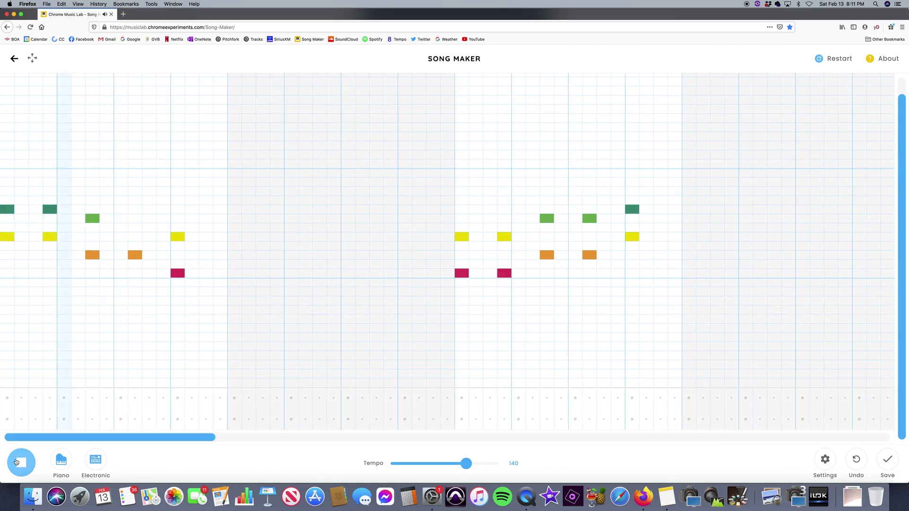
left_click(25, 463)
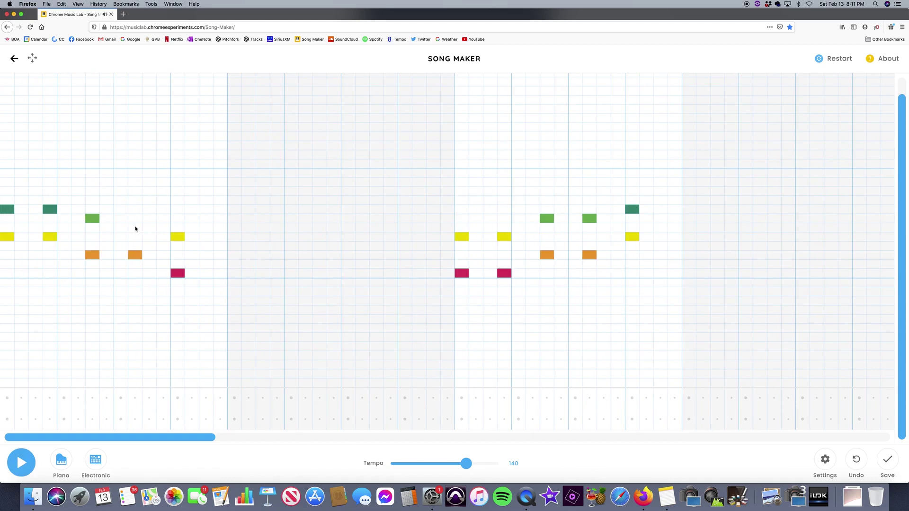
left_click(136, 219)
- Play the song from the start again to check the two-note harmony, and stop playback
left_click(22, 468)
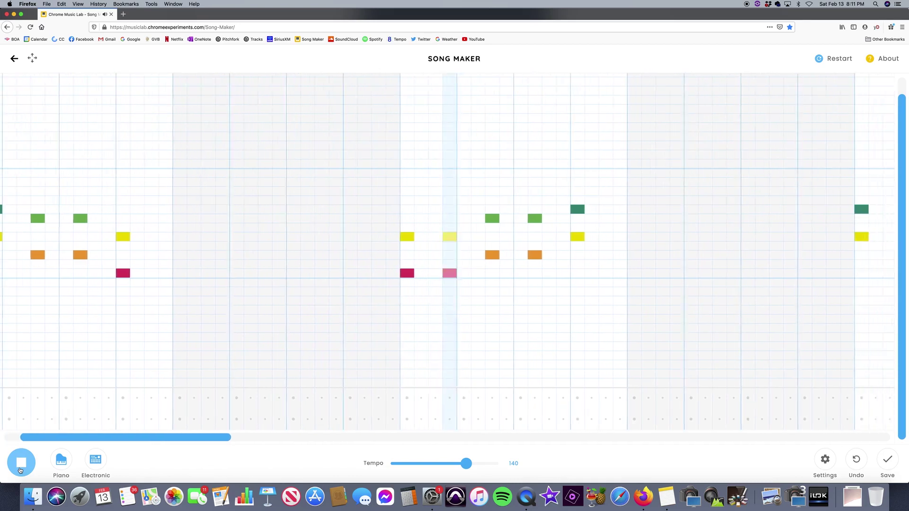
left_click(19, 470)
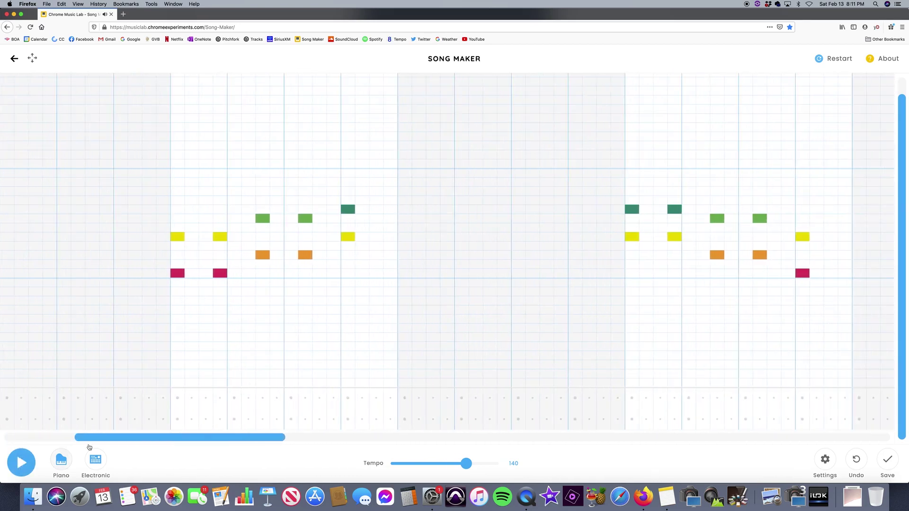
left_click_drag(98, 437, 6, 427)
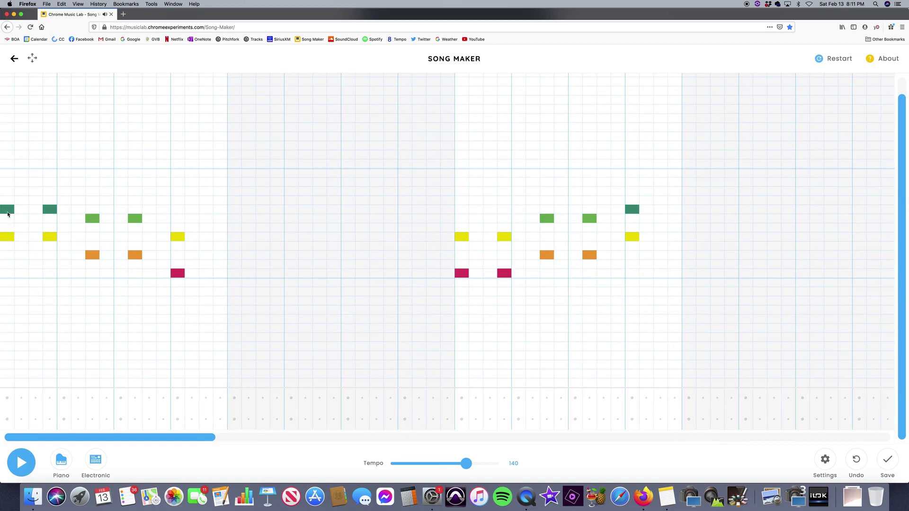
- Add the third layer to bar 1's first four chords: magenta four rows above both teal notes, violet three rows above both greens
left_click_drag(8, 183, 7, 174)
left_click(9, 237)
left_click(8, 238)
left_click(56, 173)
left_click(94, 184)
left_click(94, 192)
left_click(94, 255)
left_click(94, 254)
left_click(135, 191)
- Complete the last chord of bar 1 with a teal note three rows above its yellow note
left_click(177, 274)
left_click(178, 274)
left_click(178, 236)
left_click(179, 237)
left_click(179, 209)
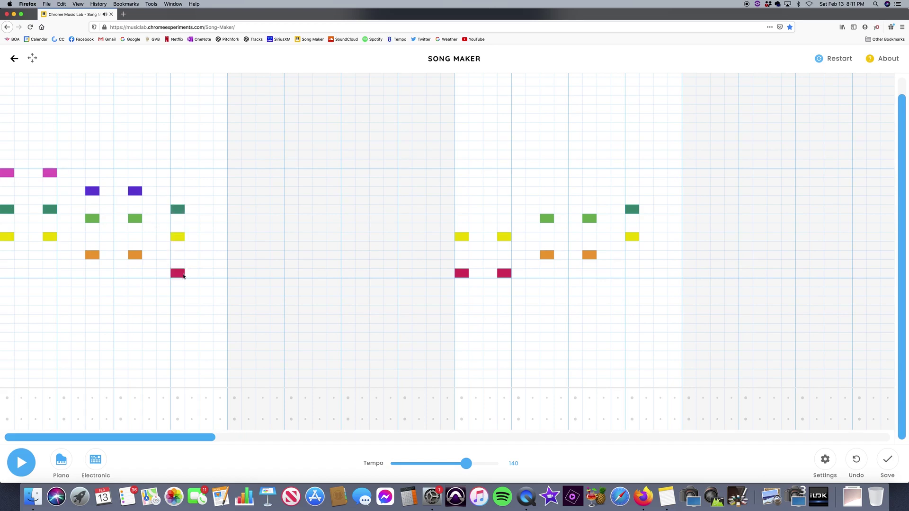
left_click(178, 208)
left_click(178, 209)
- Add the third layer in bar 3: teal on the two crimson-yellow chords, violet on the orange-green chords, and magenta on the last
left_click(463, 209)
left_click(547, 191)
left_click(589, 191)
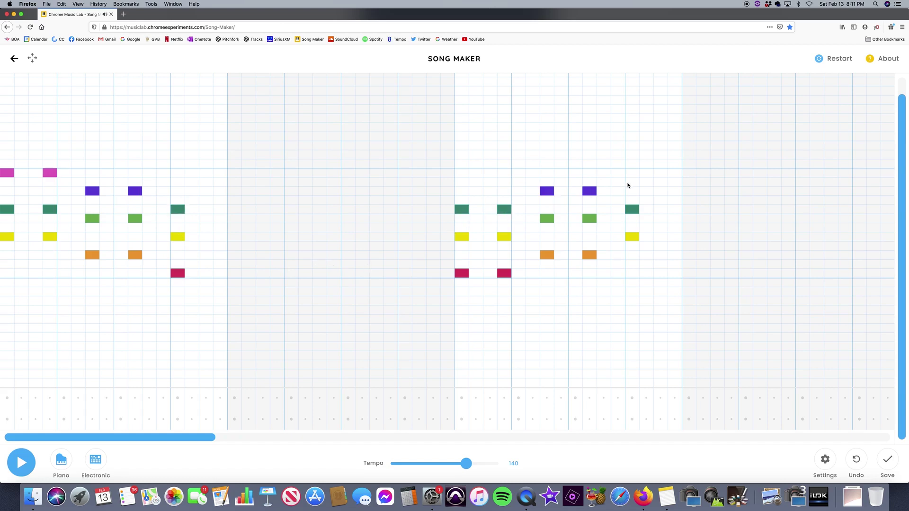
left_click(634, 173)
- Add the third layer in bar 5: magenta above both teal notes, violet above both greens, and teal above the last yellow
left_click_drag(169, 437, 382, 424)
left_click(49, 182)
left_click(91, 173)
left_click(132, 190)
left_click(174, 190)
left_click(218, 209)
- Add the third layer in bar 7: teal on the two crimson-yellow chords, violet on the orange-green chords, and magenta on the last
left_click(502, 210)
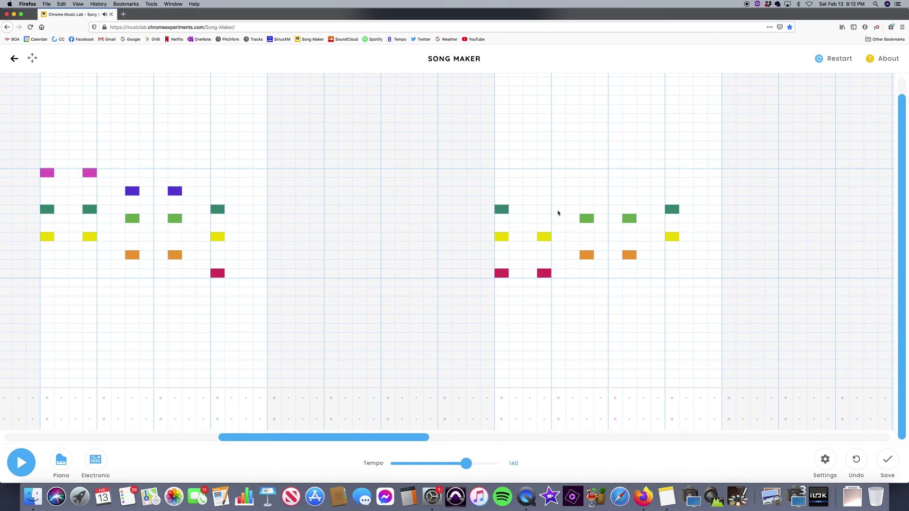
left_click(544, 209)
left_click(629, 192)
left_click(671, 174)
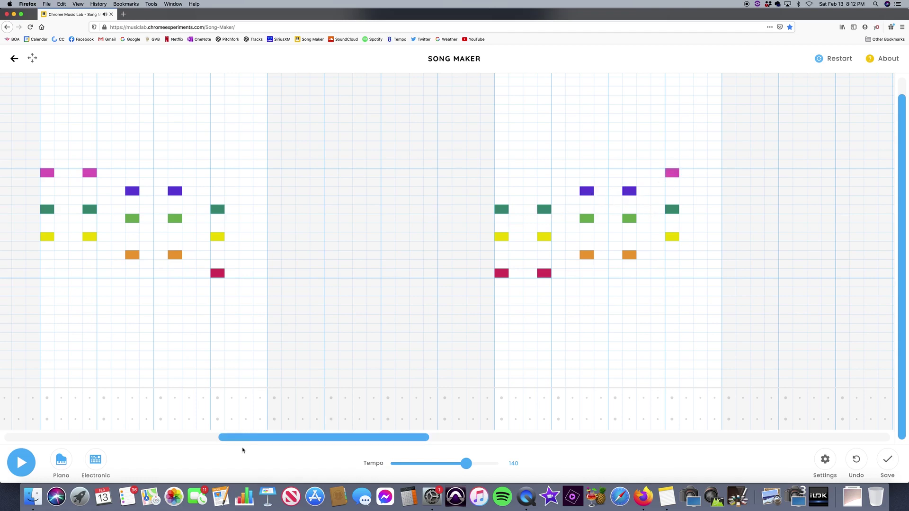
left_click_drag(252, 440, 471, 429)
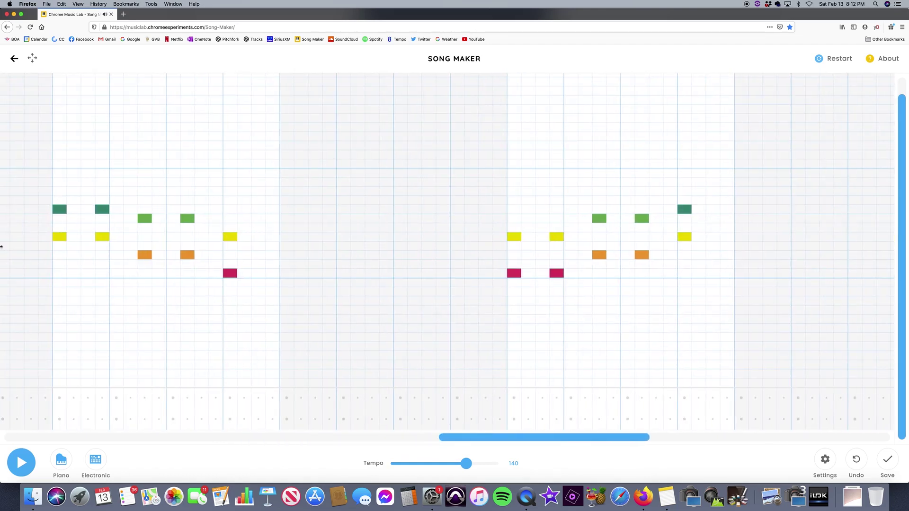
- Add the third layer in bar 9: magenta above both teal notes, violet above both greens, and teal above the last yellow
left_click(65, 182)
left_click(60, 181)
left_click(60, 172)
left_click(102, 172)
left_click(144, 192)
left_click(187, 191)
left_click(229, 209)
- Add the third layer in bar 11: teal on the two crimson-yellow chords, violet on the orange-green chords, and magenta on the last
left_click(514, 209)
left_click(557, 209)
left_click(599, 191)
left_click(641, 192)
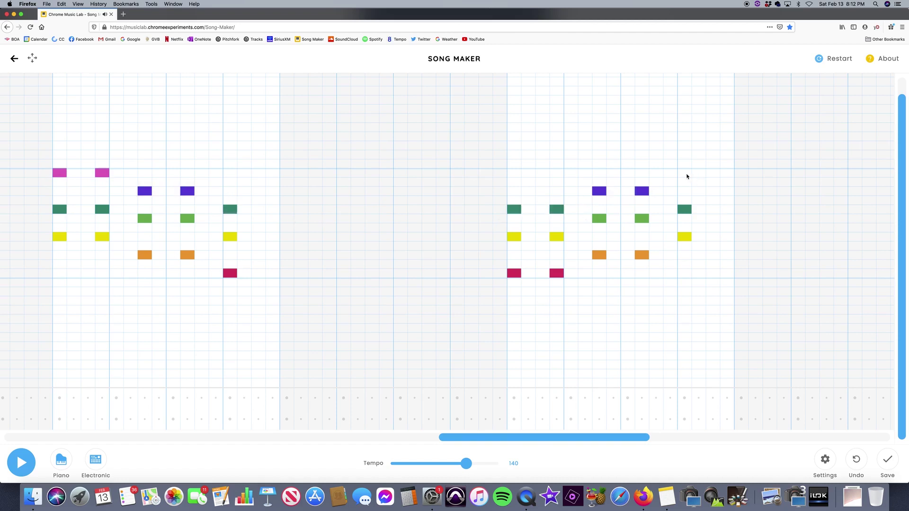
- Add the third layer in bar 13: magenta above both teal notes, violet above both greens, and teal above the last yellow
left_click_drag(517, 439, 745, 431)
left_click(41, 182)
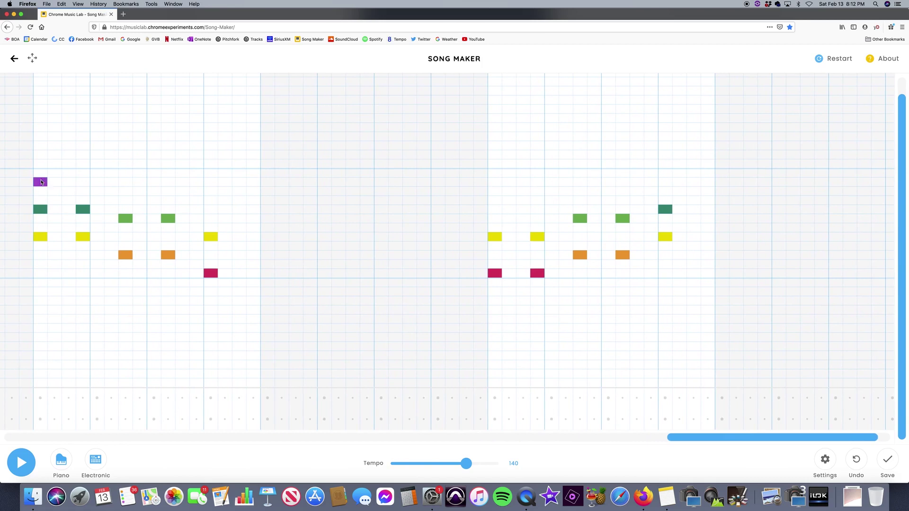
left_click(40, 173)
left_click(74, 174)
left_click(123, 193)
left_click(172, 193)
left_click(210, 209)
- Add the third layer in bar 15: teal on the two crimson-yellow chords, violet on the orange-green chords, and magenta on the last
left_click(495, 210)
left_click(538, 211)
left_click(585, 191)
left_click(624, 191)
left_click(664, 174)
- Play the song from the start to hear the three-note chords
left_click_drag(740, 438, 751, 438)
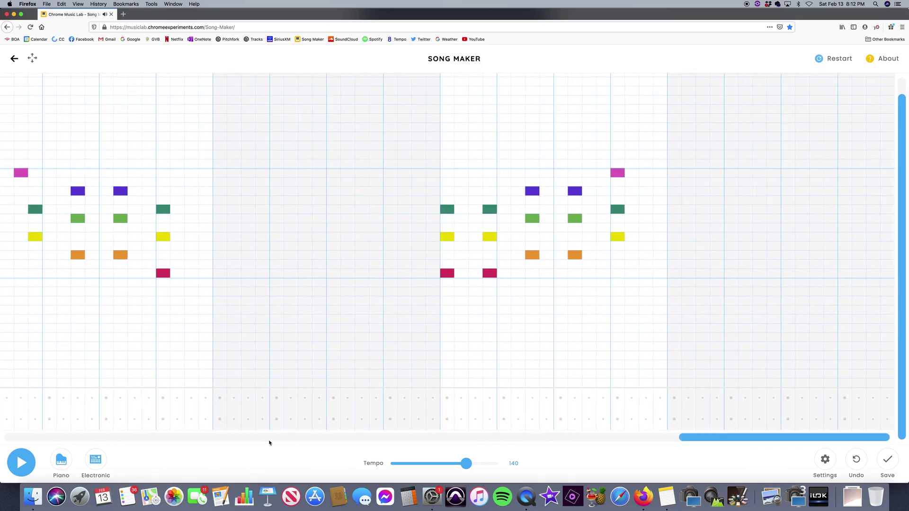
left_click(15, 457)
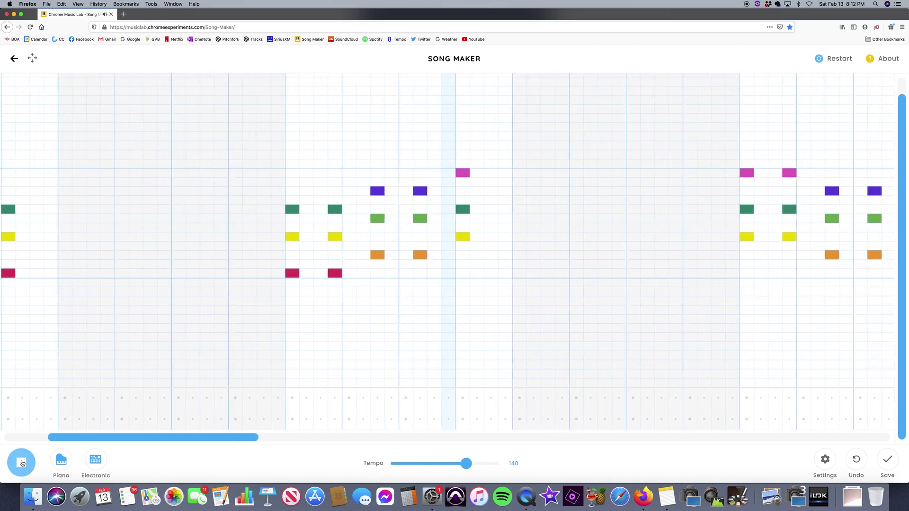
left_click(25, 467)
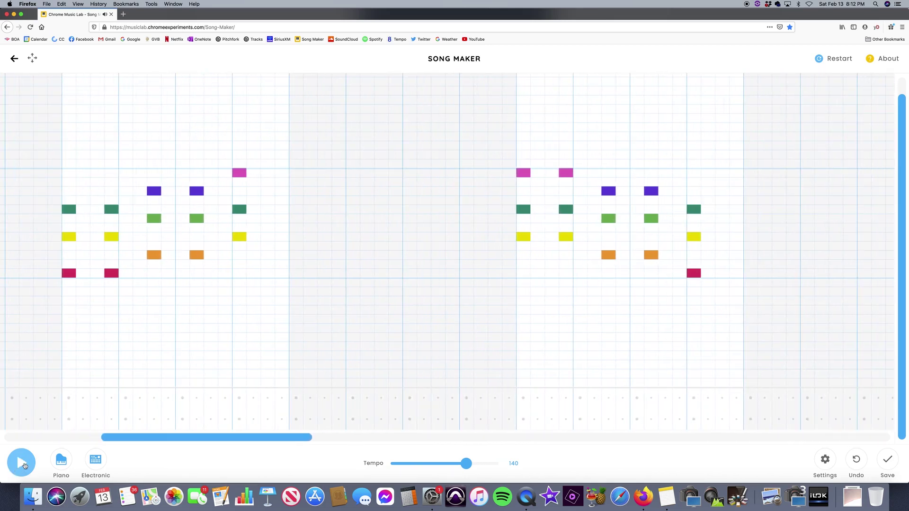
left_click(23, 465)
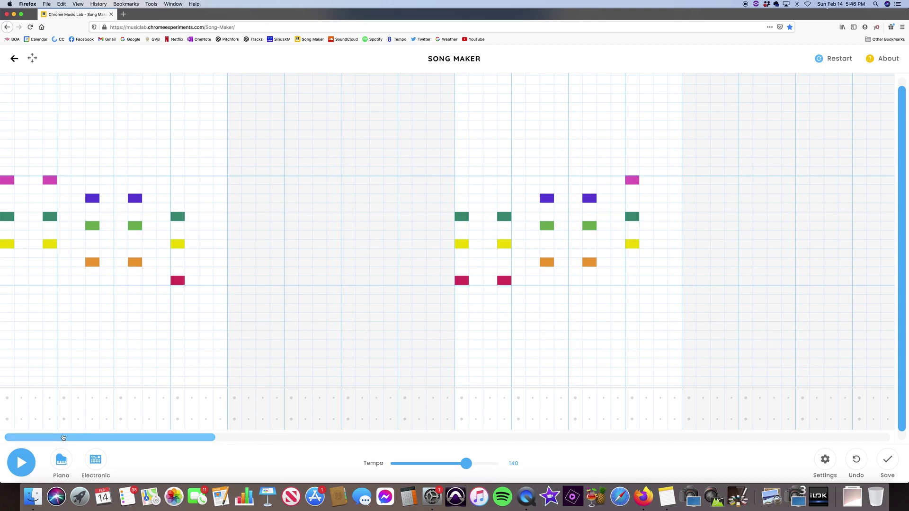
- Add percussion to bars 9 and 10: circles in bar 9 columns 1, 7 and 13, triangles in bar 9 column 9 and bar 10 columns 3 and 9
left_click_drag(63, 438, 505, 436)
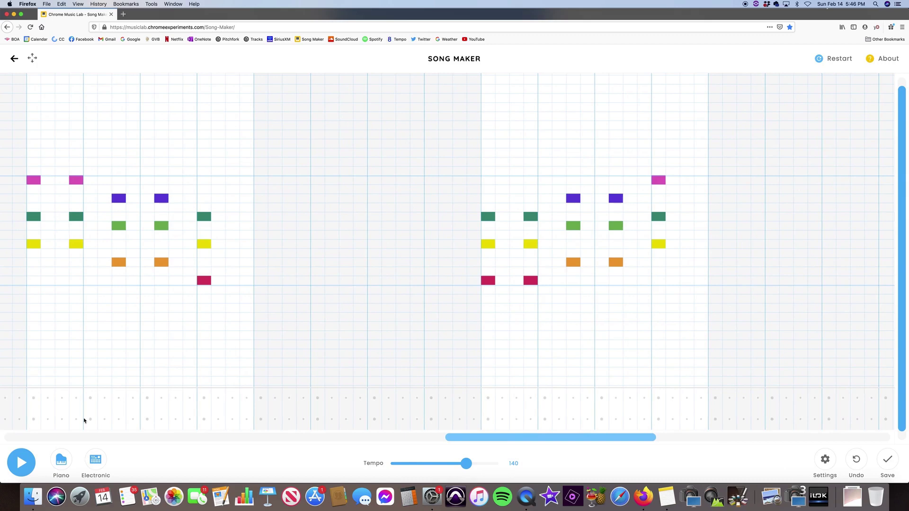
left_click(34, 419)
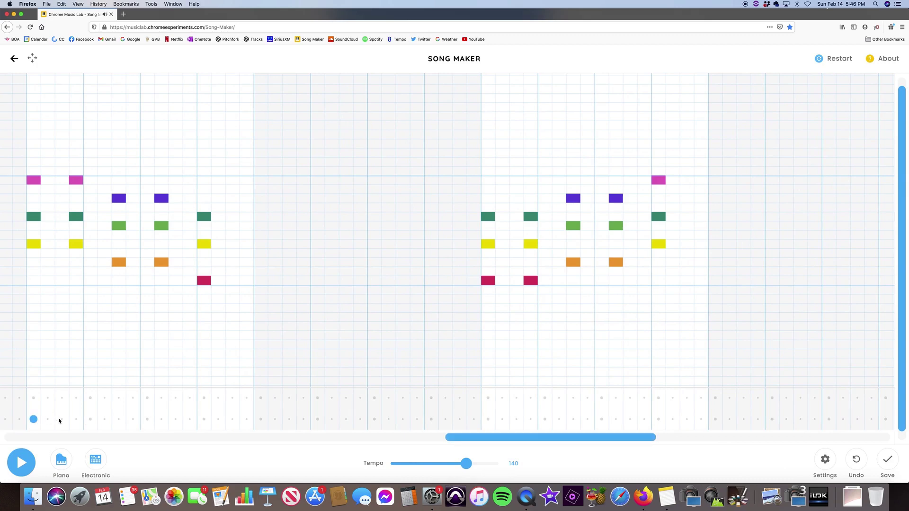
left_click(118, 419)
left_click(204, 420)
left_click(290, 399)
left_click(374, 399)
- Repeat the percussion in bars 11 and 12: circles in bar 11 columns 1, 7, 13, triangles in bar 11 column 9 and bar 12 columns 3, 9
left_click(488, 418)
left_click(575, 420)
left_click(603, 397)
left_click(658, 419)
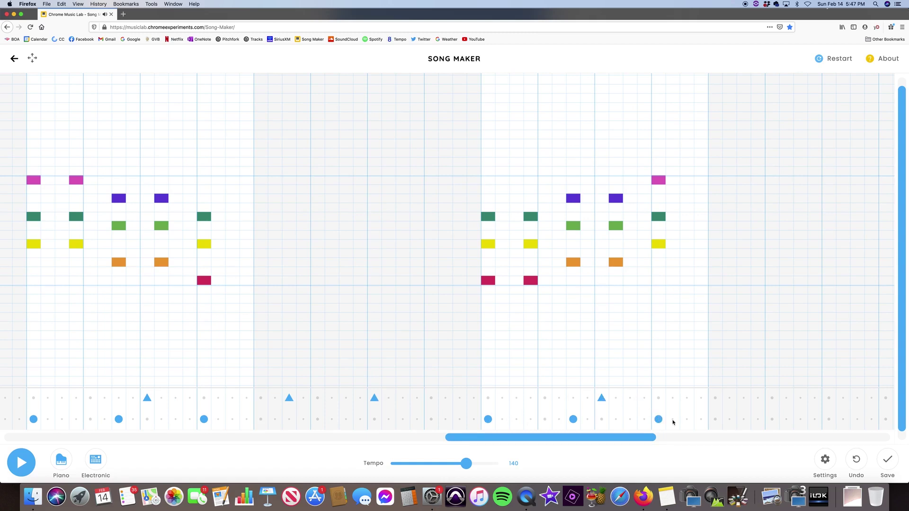
left_click(744, 398)
- Repeat the percussion in bars 13 and 14: circles in bar 13 columns 1, 7, 13, triangles in bar 13 column 9 and bar 14 columns 3, 9
left_click_drag(576, 438, 761, 436)
left_click(80, 420)
left_click(166, 420)
left_click(194, 397)
left_click(252, 419)
left_click(336, 398)
left_click(423, 399)
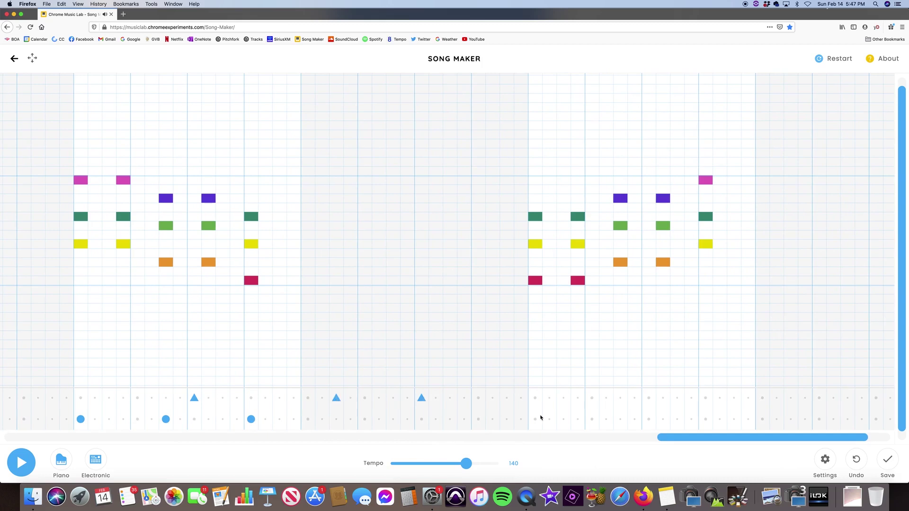
- Repeat the percussion in bars 15 and 16: circles in bar 15 columns 1, 7, 13, triangles in bar 15 column 9 and bar 16 columns 3, 9
left_click(535, 420)
left_click(620, 420)
left_click(649, 399)
left_click(705, 419)
left_click(790, 399)
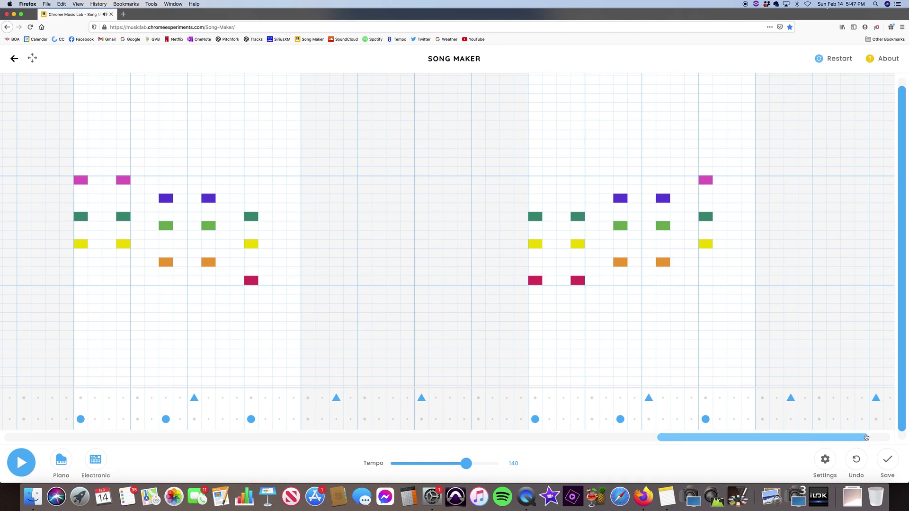
- Return to the beginning of the song and play it with the new percussion
left_click(870, 437)
left_click_drag(870, 437, 29, 442)
left_click(21, 463)
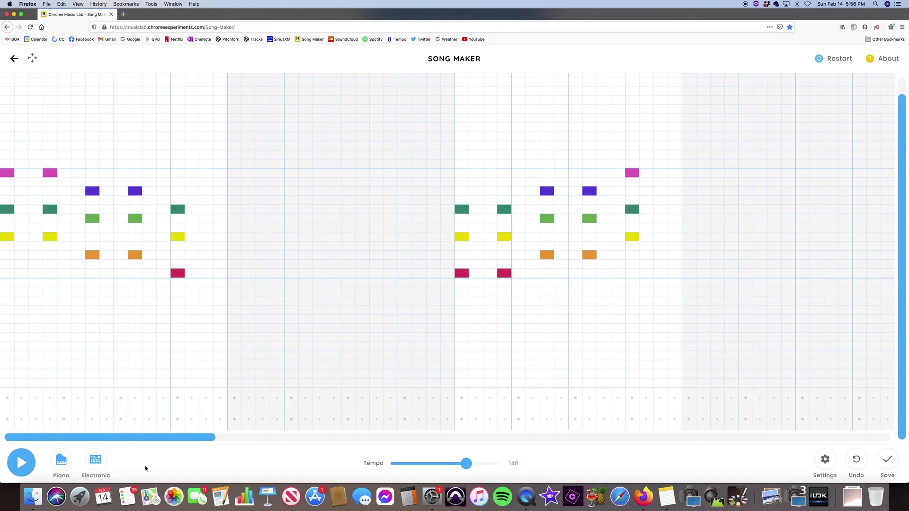
- Add bass notes in the lowest octave of bar 9 above the circle hits: yellow, teal and crimson
left_click_drag(54, 437, 509, 463)
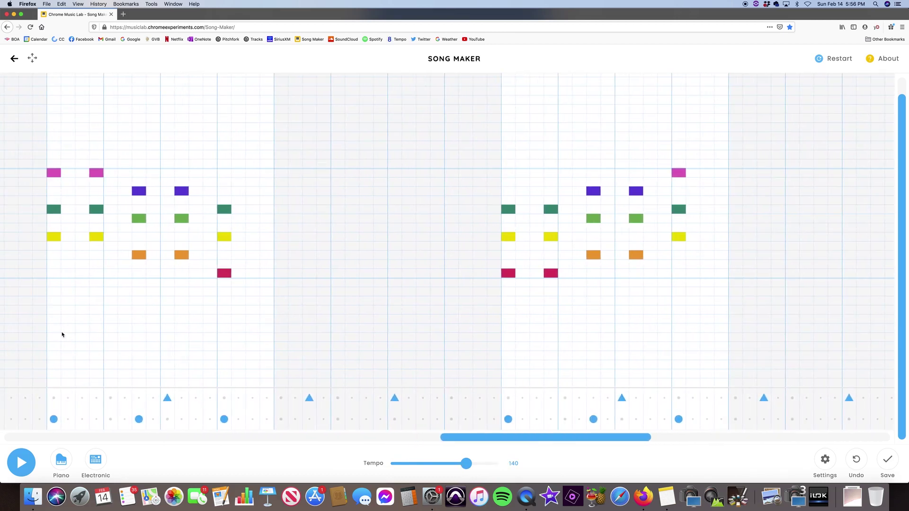
left_click_drag(54, 359, 54, 346)
left_click_drag(138, 317, 139, 318)
left_click(224, 382)
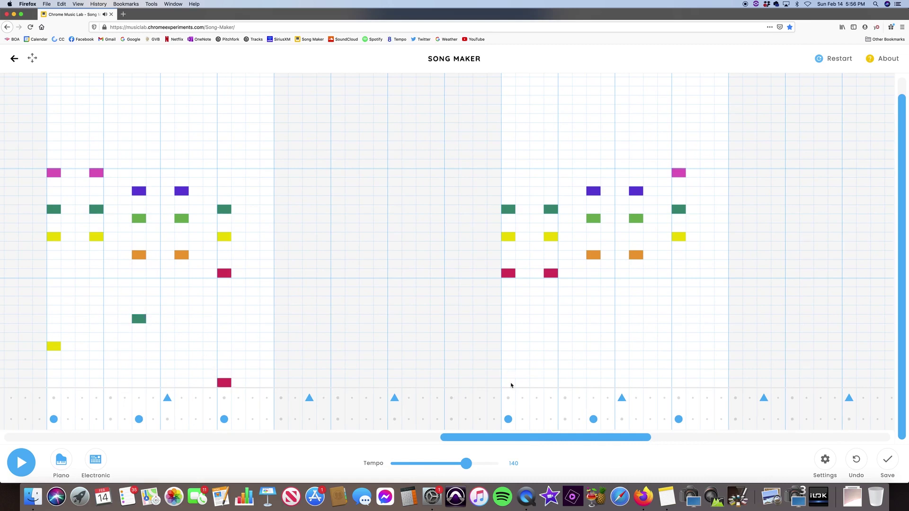
- Add bass notes in the lowest octave of bar 11 above the circle hits: crimson, orange and yellow
left_click(509, 384)
left_click(595, 365)
left_click(679, 348)
- Add bass notes in the lowest octave of bar 13 above the circle hits: yellow, teal and crimson
scroll(633, 444, "right", 10)
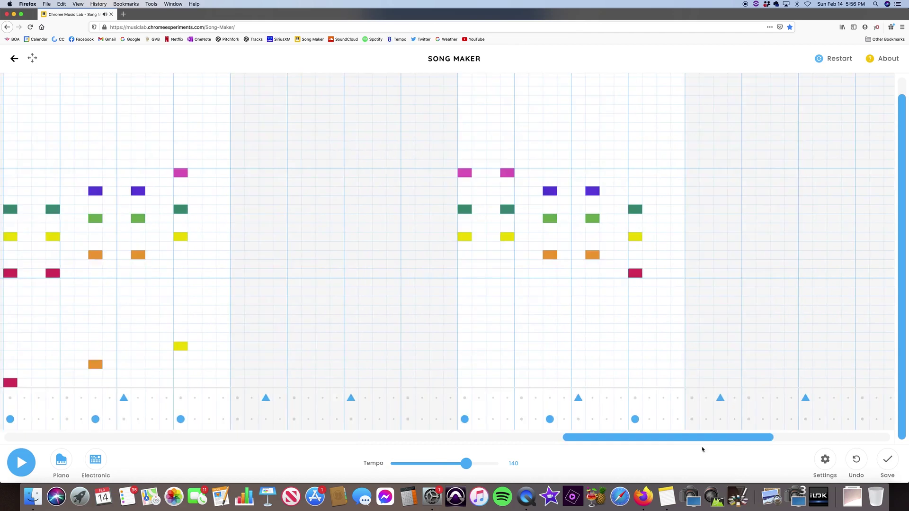
scroll(729, 449, "right", 4)
left_click(260, 357)
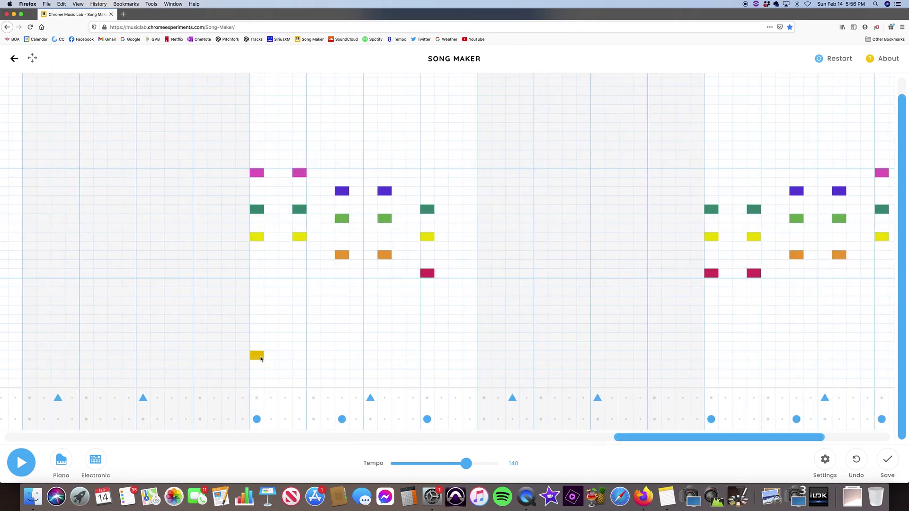
left_click_drag(260, 358, 260, 349)
left_click(343, 329)
left_click_drag(343, 328, 343, 320)
left_click(429, 385)
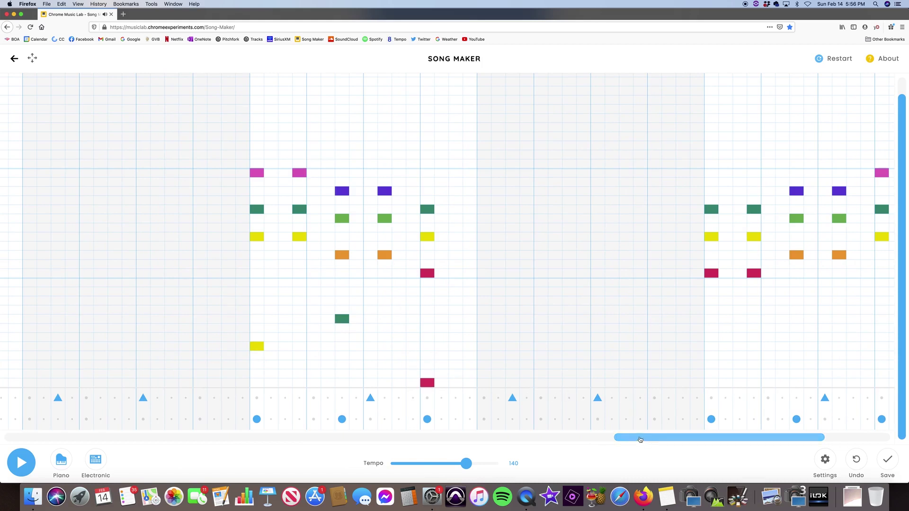
- Add crimson, orange and yellow bass notes above the circle hits in the lowest octave of bar 15, and play the song
left_click_drag(641, 439, 812, 439)
left_click(447, 383)
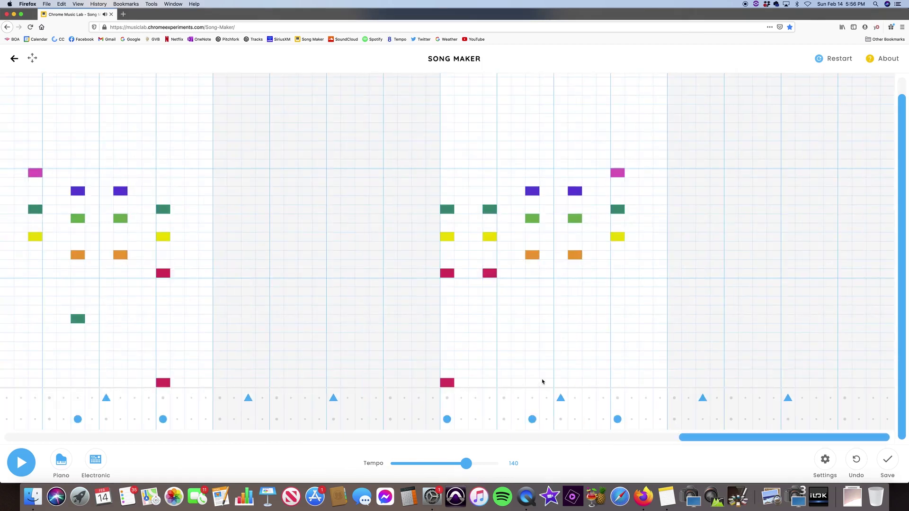
left_click(533, 367)
left_click(617, 348)
left_click(15, 467)
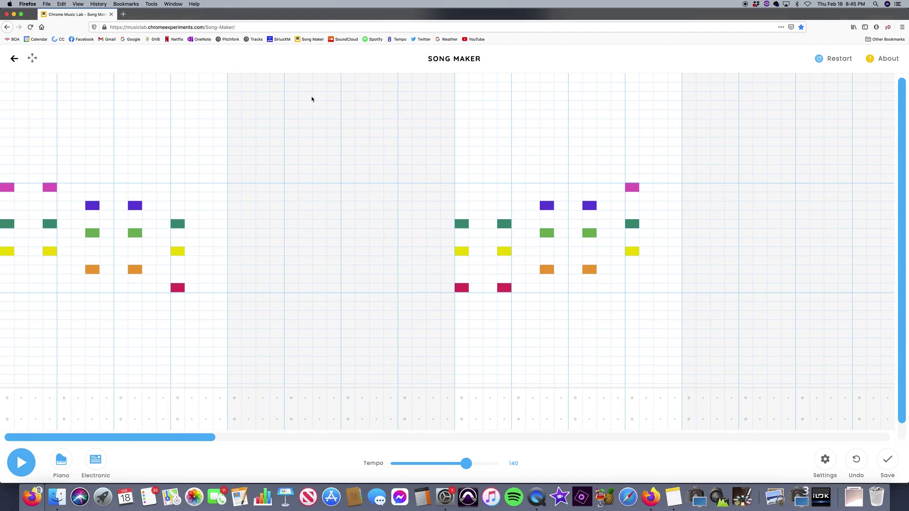
- Start the melody in the top octave of bar 2 with violet notes in columns 7 and 9 and teal notes in columns 11 and 13
left_click(312, 98)
left_click(319, 98)
left_click(306, 97)
left_click(349, 96)
left_click(377, 106)
left_click(377, 112)
left_click(406, 115)
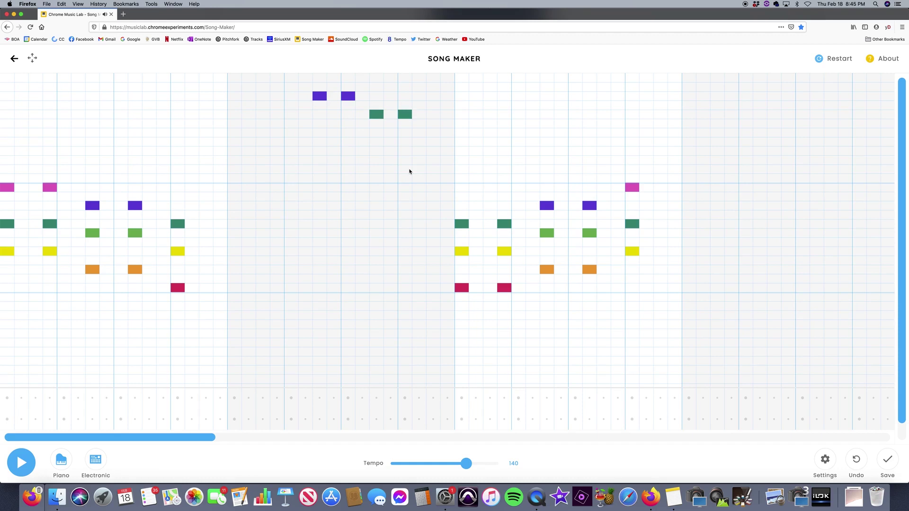
- Add the top-octave melody in bar 3: magenta in columns 1 and 3 to 6, violet in 7 to 9, teal in 11 and 13
left_click(462, 79)
left_click(491, 78)
left_click_drag(505, 82, 533, 80)
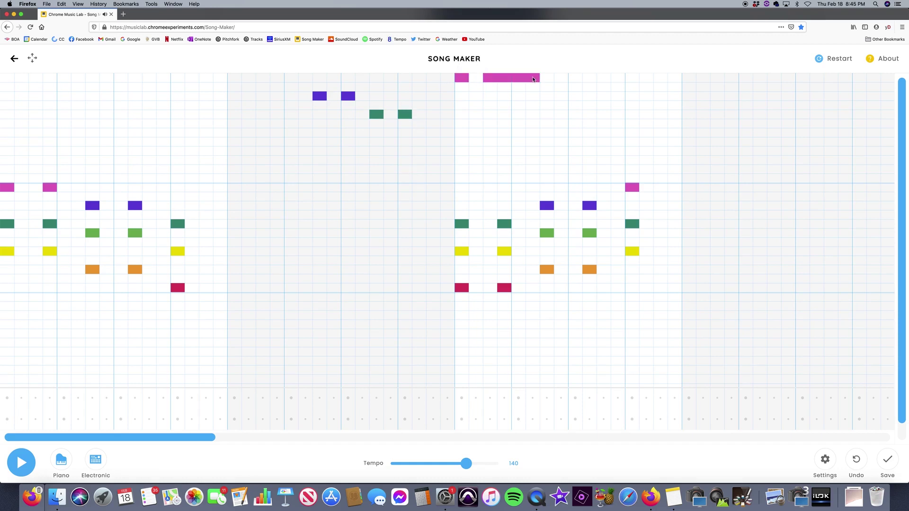
left_click_drag(547, 97, 576, 96)
left_click(604, 105)
left_click(605, 115)
left_click(631, 115)
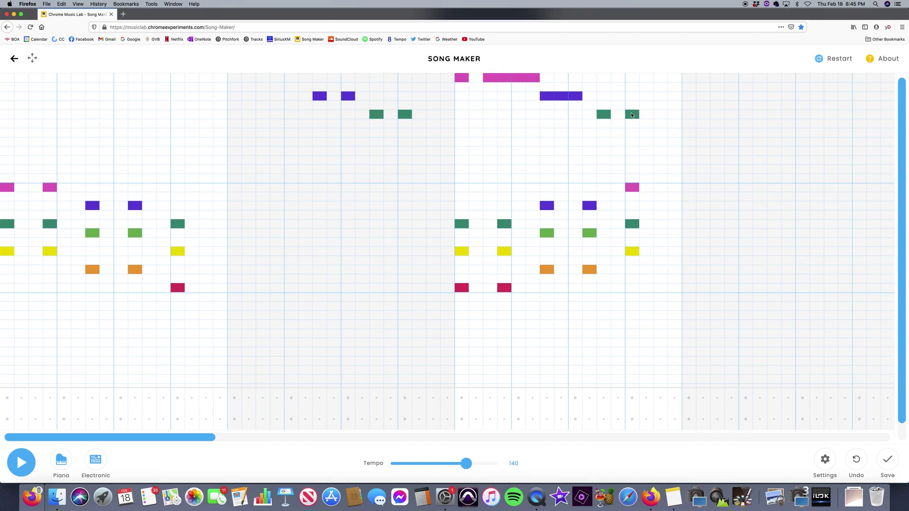
- Add the top-octave melody in bar 4: magenta in columns 1 and 3 to 5, violet in 7 to 9, teal in 11 and 13
left_click_drag(163, 439, 294, 439)
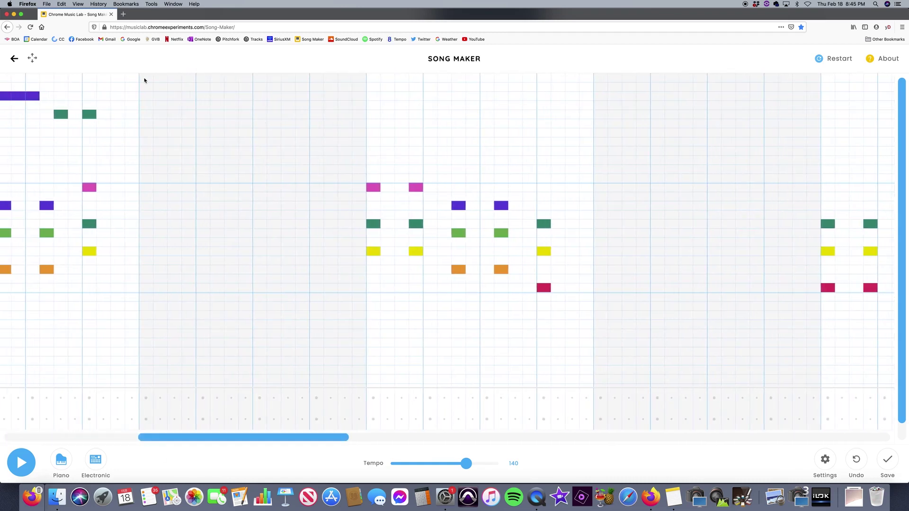
left_click(145, 80)
left_click_drag(175, 80, 202, 80)
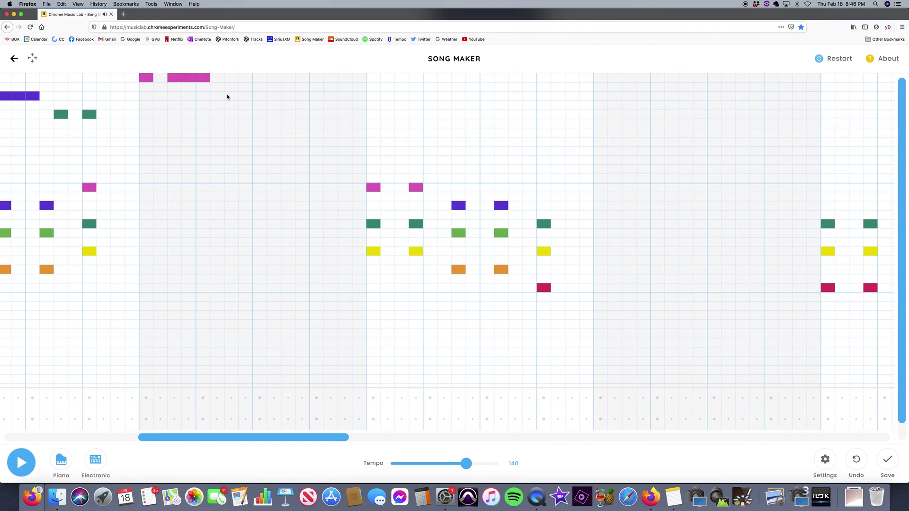
left_click_drag(230, 97, 259, 98)
left_click_drag(288, 106, 290, 116)
left_click(317, 119)
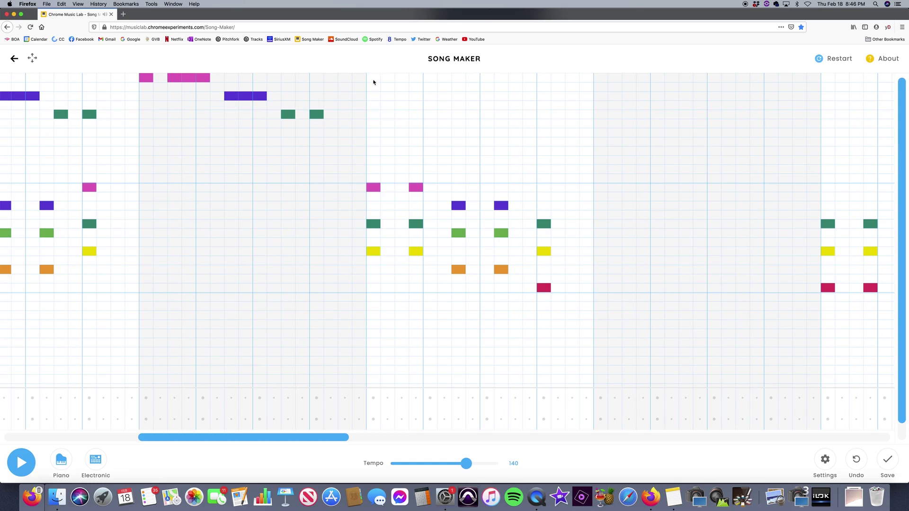
- Begin the top-octave melody in bar 5 with magenta notes in columns 1 to 3, 5 and 7
left_click_drag(374, 79, 403, 79)
left_click(430, 78)
left_click(458, 77)
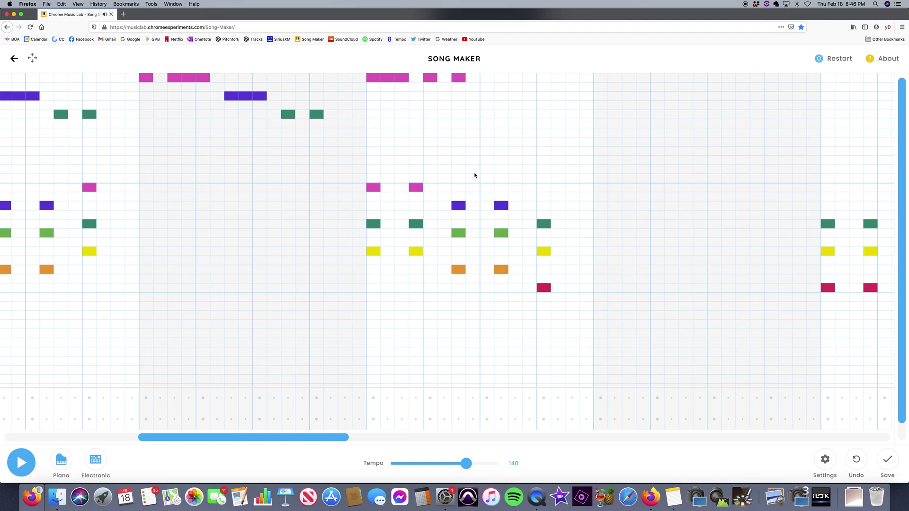
- Finish the bar 5 melody with crimson in column 8, orange in columns 9, 11 and 13, and teal in columns 15 and 16
left_click(473, 179)
left_click(489, 160)
left_click(519, 161)
left_click(543, 162)
left_click(573, 123)
left_click_drag(573, 116, 587, 116)
left_click(573, 124)
- Add the bar 6 melody with violet in columns 1, 3, 5, 9, 13, teal in 7 and 8, magenta in 11, and play the song
left_click(604, 97)
left_click(630, 96)
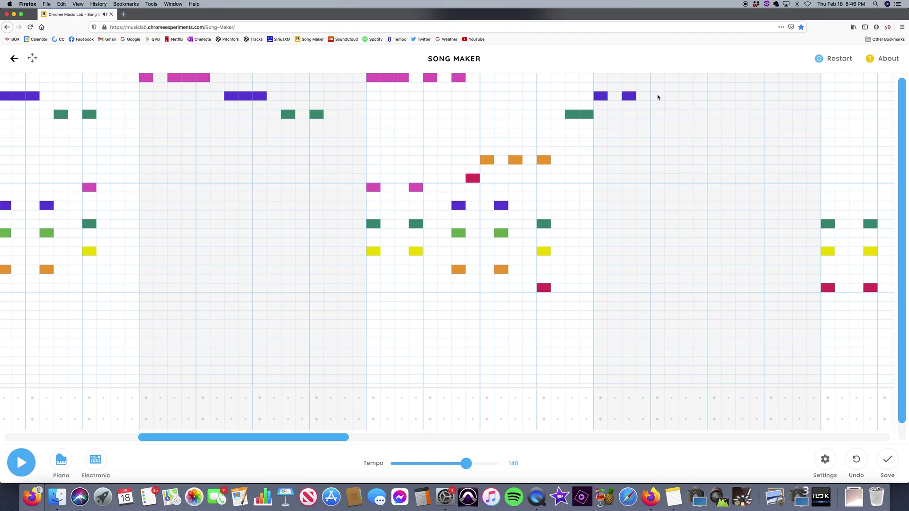
left_click(658, 97)
left_click_drag(683, 114, 700, 114)
left_click(714, 97)
left_click(742, 78)
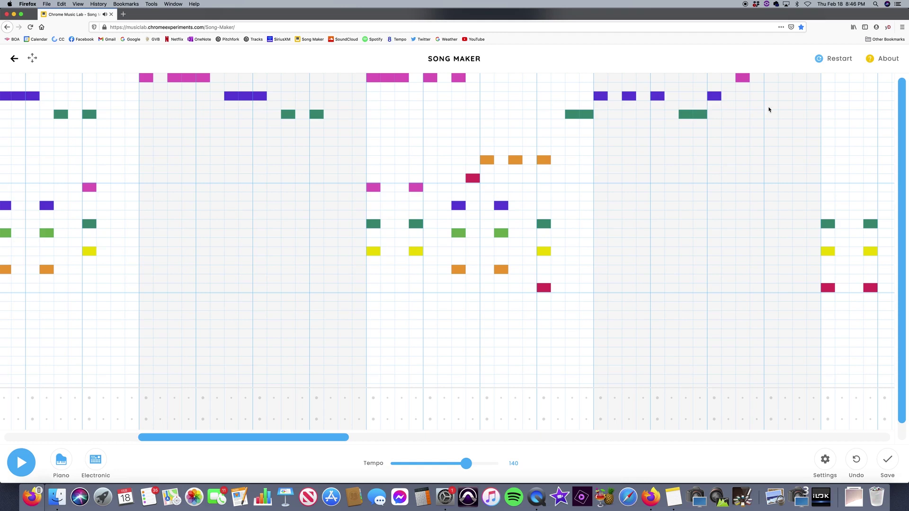
left_click(771, 97)
left_click(13, 462)
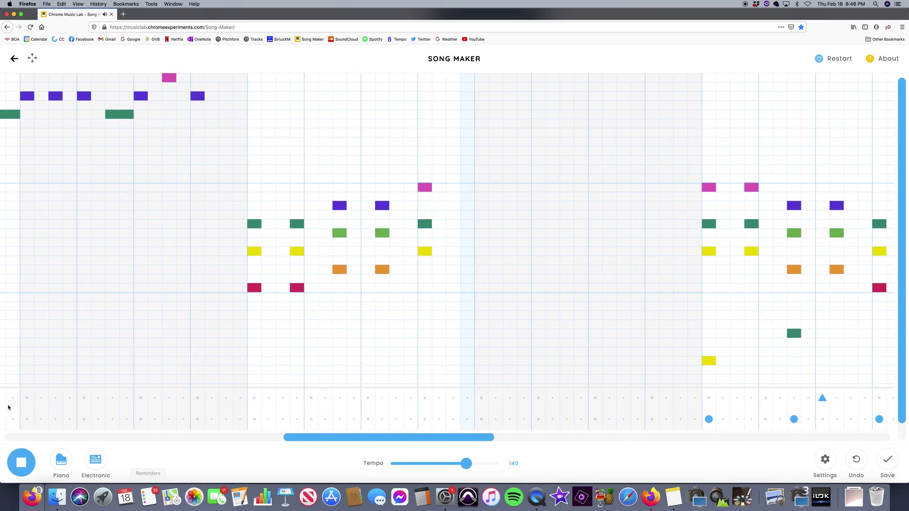
left_click(22, 462)
- Begin the top-octave melody in bar 9: magenta in columns 1, 2 and 4, and orange in columns 5 to 7 and 9
left_click(346, 78)
left_click(362, 78)
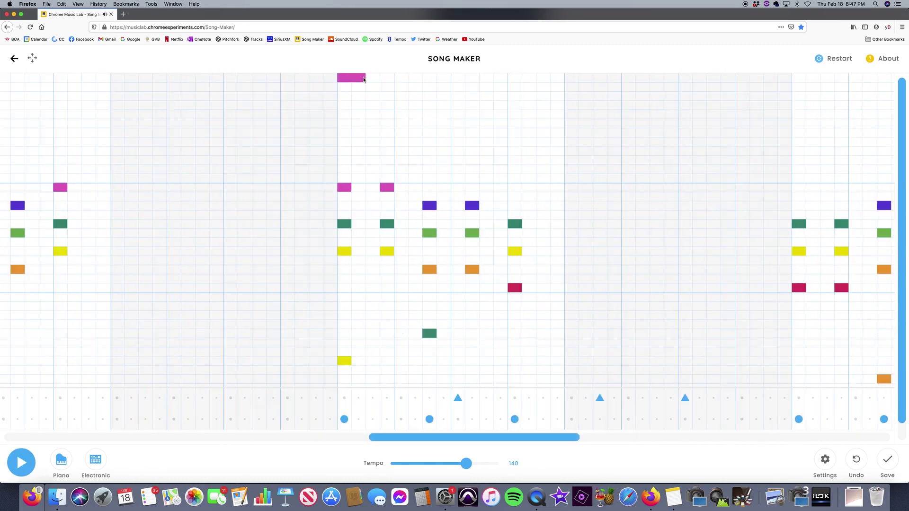
left_click(389, 81)
mouse_move(401, 152)
left_mouse_down()
mouse_move(407, 144)
mouse_move(402, 161)
mouse_move(450, 159)
left_mouse_up()
left_click(402, 160)
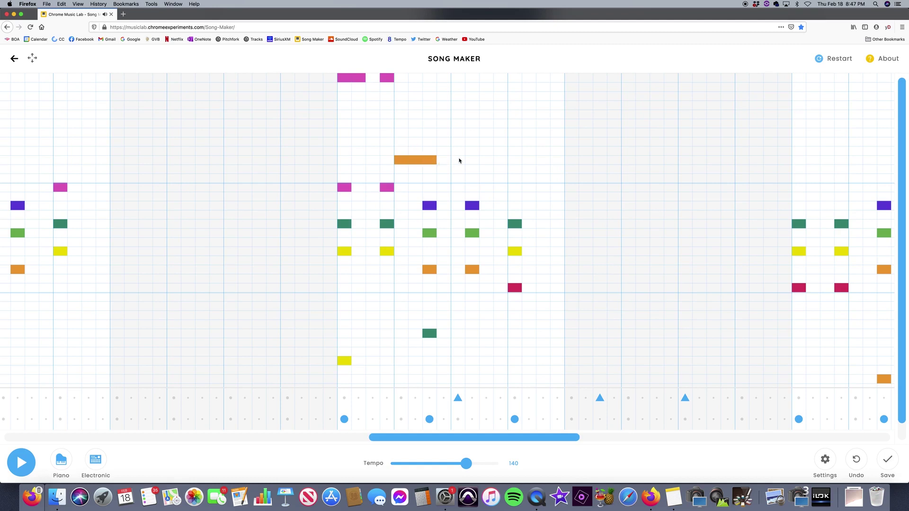
left_click(458, 160)
- Finish the bar 9 melody with teal notes in columns 12 and 16 and violet notes in columns 13 and 14
left_click(502, 122)
left_click(514, 96)
left_click_drag(463, 438, 531, 441)
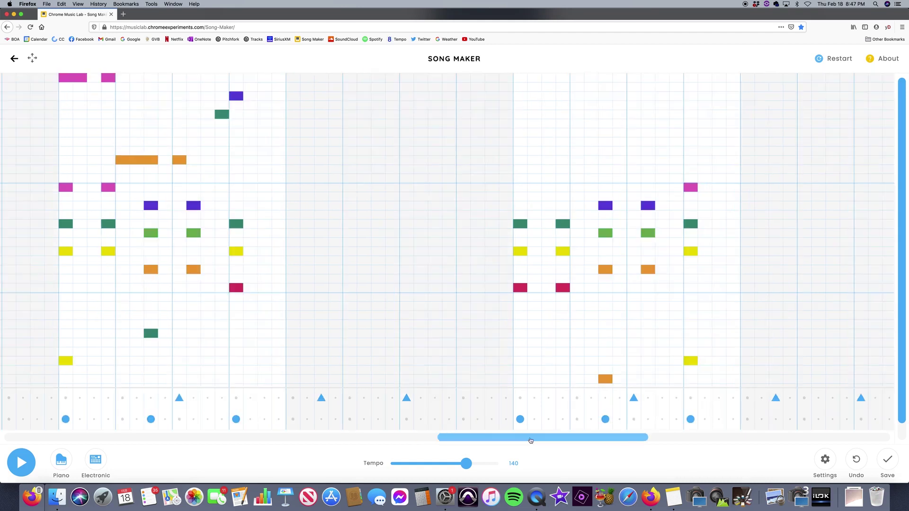
left_click(253, 96)
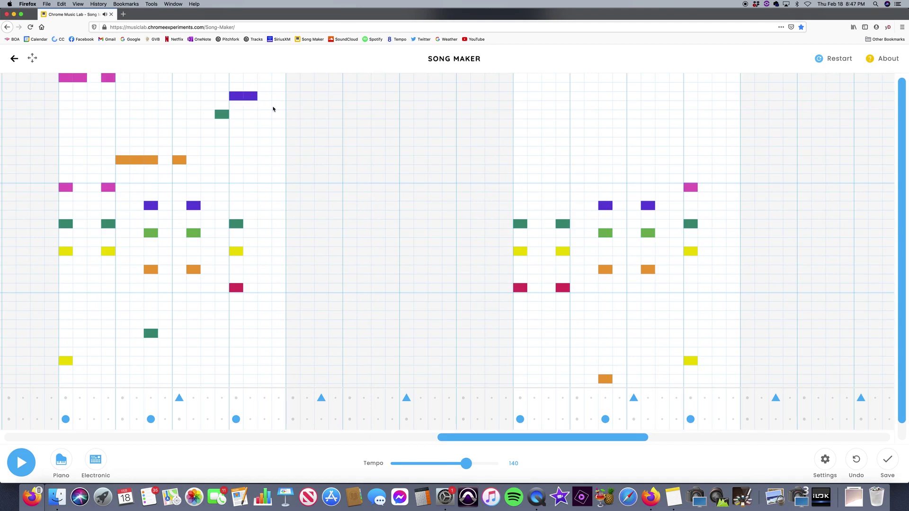
left_click(279, 114)
- Add the top-octave melody in bar 10: violet in columns 1, 2, 5, 9, 10 and 13, and magenta in columns 3 and 11
left_click_drag(295, 98, 307, 97)
left_click(322, 79)
left_click(351, 97)
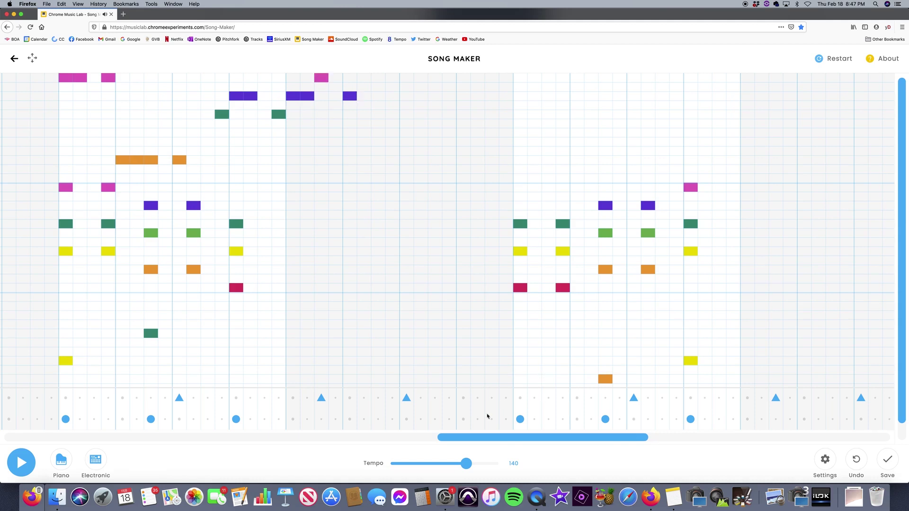
left_click_drag(466, 439, 523, 440)
left_click_drag(179, 100, 188, 98)
left_click(204, 78)
left_click(231, 96)
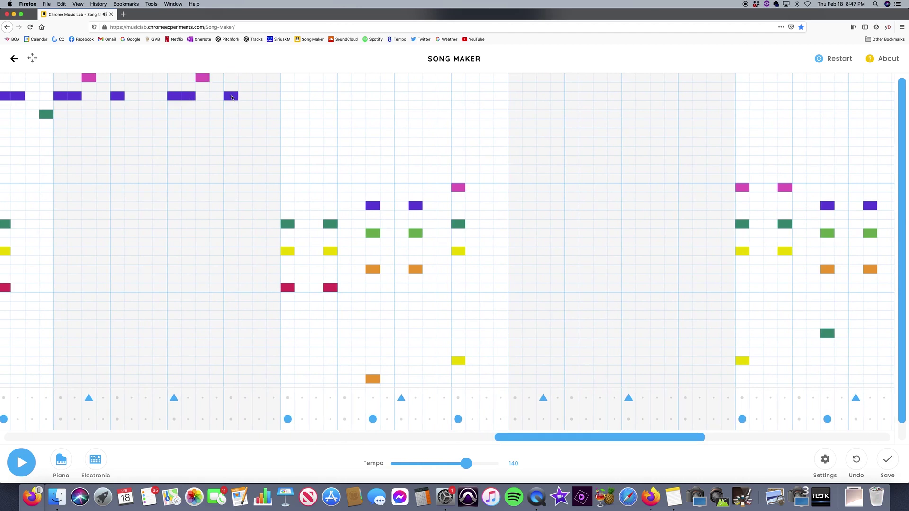
- Add the bar 11 melody: magenta in columns 1, 2; red in 4; orange in 5 to 7, 9; teal in 12, 16; violet in 13, 14
left_click_drag(289, 81, 300, 81)
left_click(330, 178)
left_click_drag(345, 163, 372, 161)
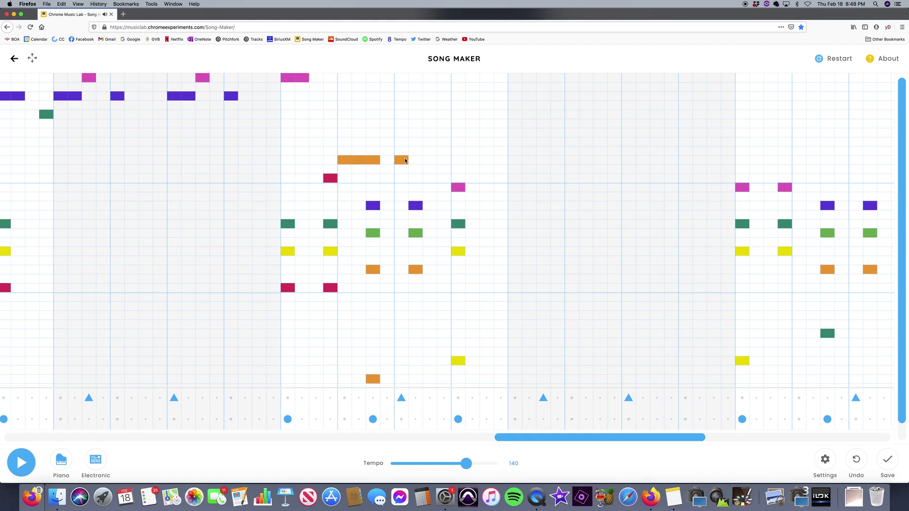
left_click(445, 122)
left_click_drag(457, 98, 474, 98)
left_click(500, 115)
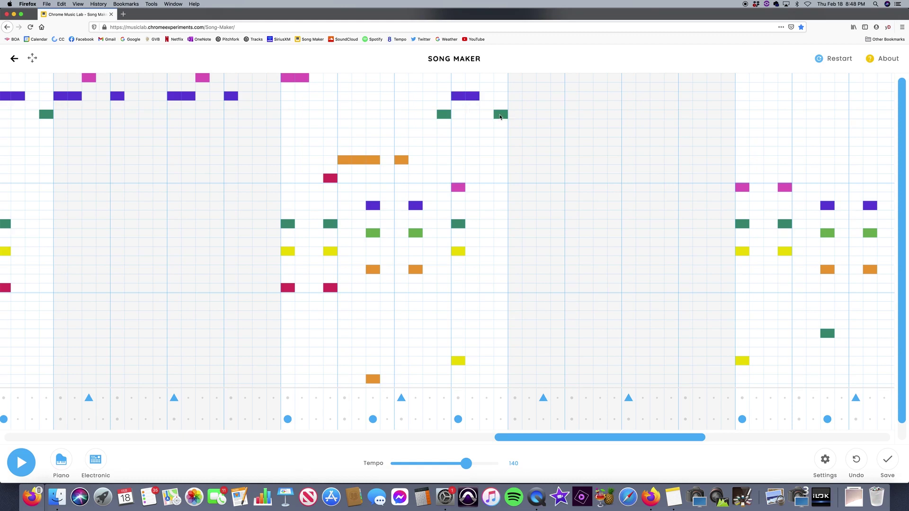
- Add the bar 12 melody with violet in columns 1, 2, 5, 9, 10, 13 and magenta in 3 and 11, and play the song
left_click_drag(516, 97, 528, 97)
left_click(543, 76)
left_click(567, 98)
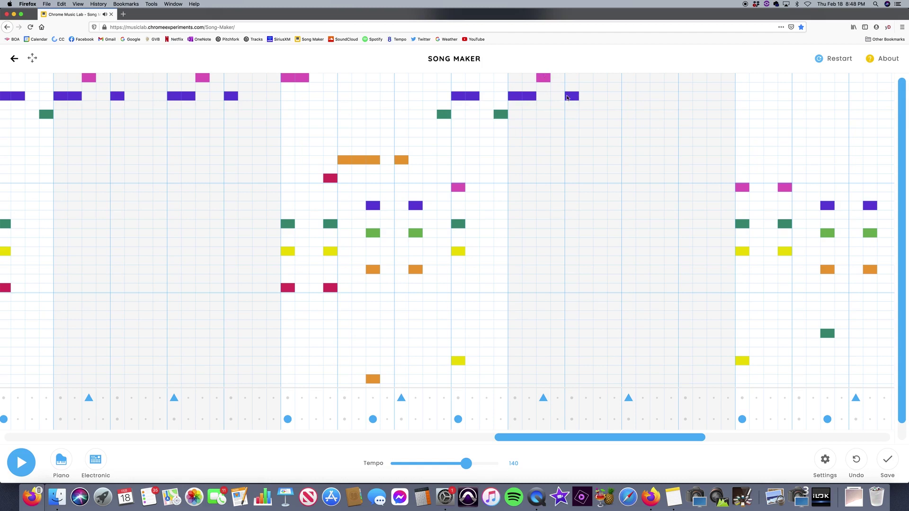
left_click_drag(627, 97, 645, 97)
left_click(656, 78)
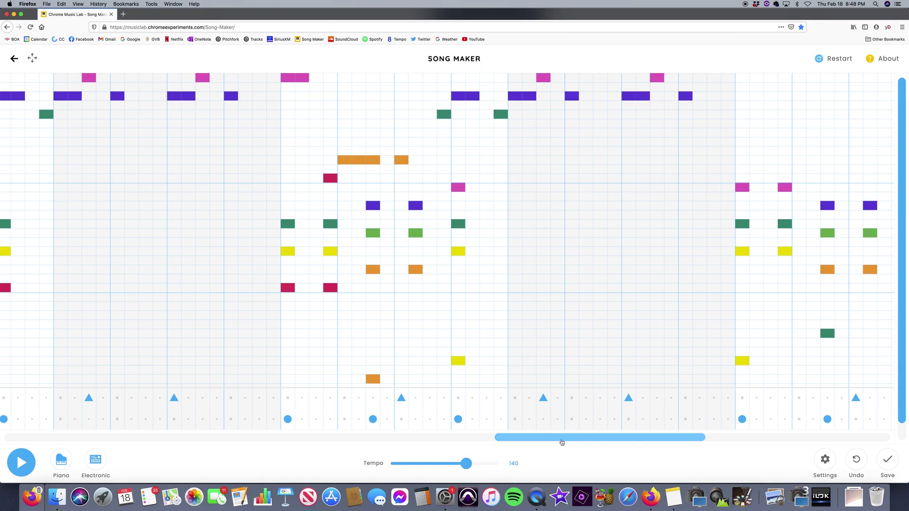
left_click(26, 468)
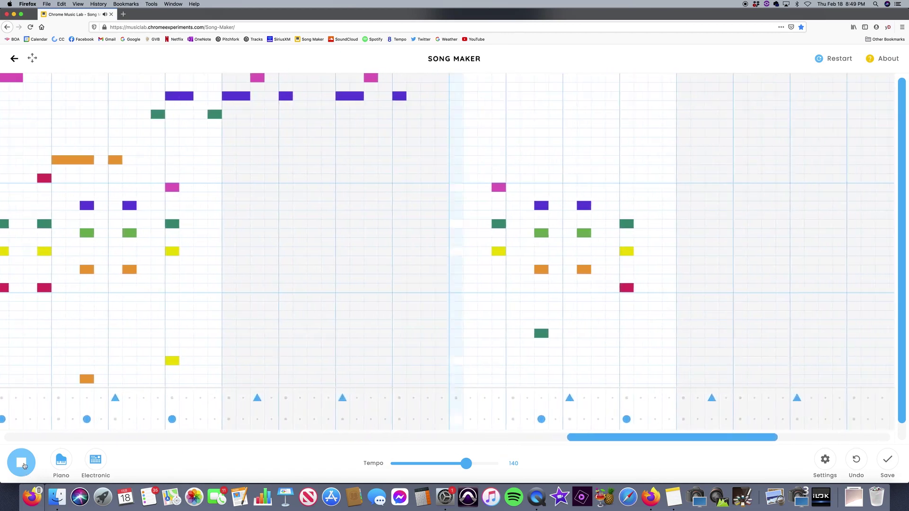
left_click(24, 466)
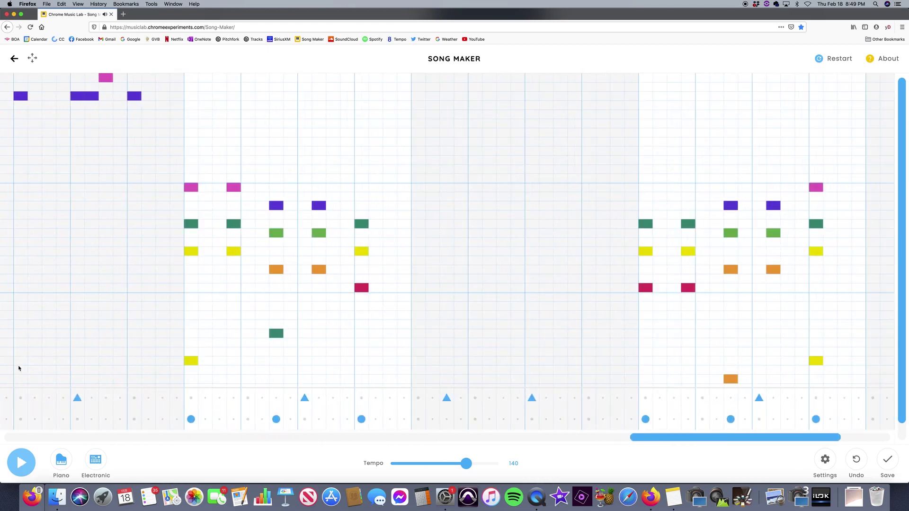
- Add the bar 13 melody: magenta in columns 1, 2; red in 3; orange in 5, 6, 8 to 10; violet in 13, 14; teal in 15
left_click_drag(195, 79, 203, 78)
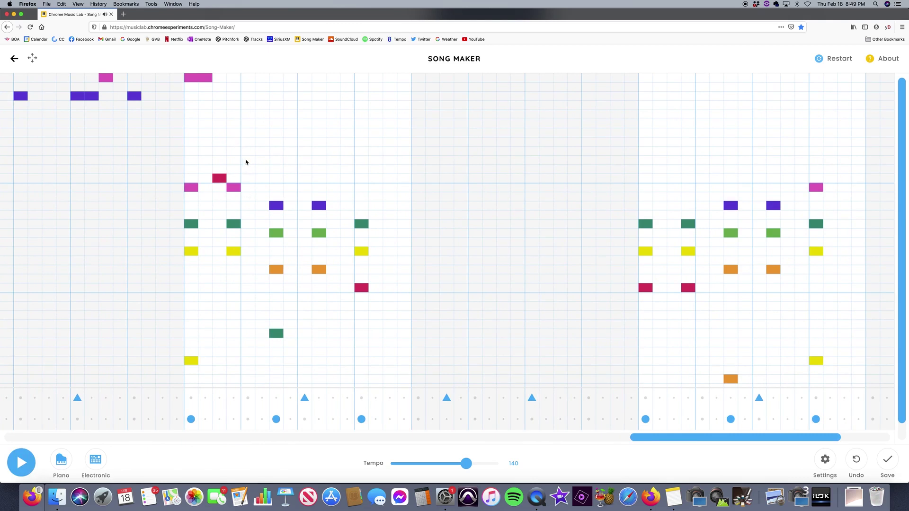
left_click_drag(246, 163, 303, 161)
left_click(322, 164)
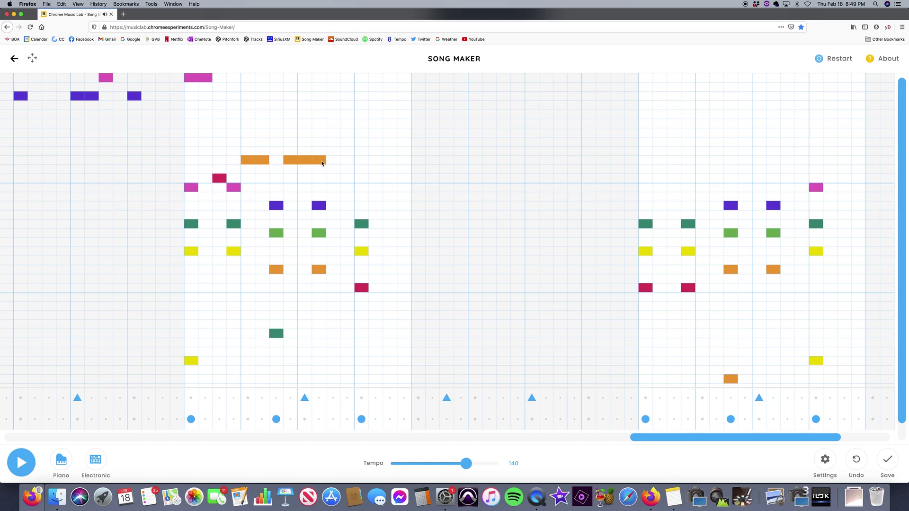
left_click(360, 106)
left_click_drag(372, 97, 360, 98)
left_click(361, 106)
left_click(392, 114)
- Add the top-octave melody in bar 14: violet in columns 1, 2, 5, 9, 10 and 13, and magenta in columns 3 and 11
left_click_drag(419, 99, 433, 97)
left_click(450, 79)
left_click(473, 97)
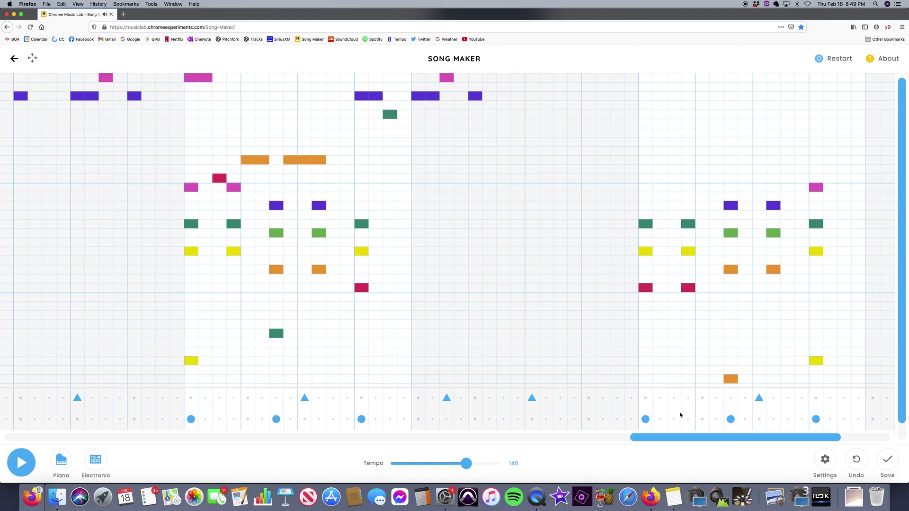
left_click_drag(534, 98, 545, 97)
left_click(560, 80)
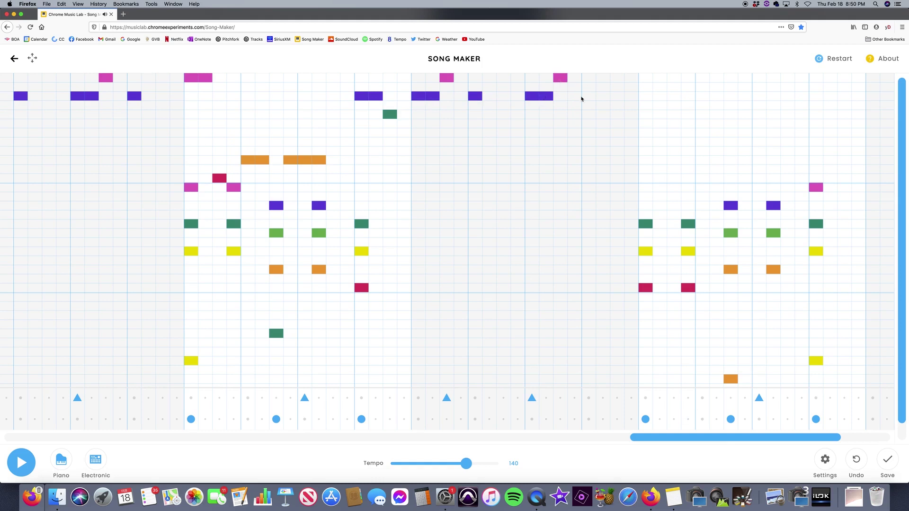
left_click(587, 97)
- Add the bar 15 melody: magenta in columns 1, 2; red in 4; orange in 5, 6, 8, 9; teal in 12, 15; violet in 13, 14
left_click_drag(647, 81, 658, 81)
left_click(690, 180)
left_click_drag(702, 161, 761, 163)
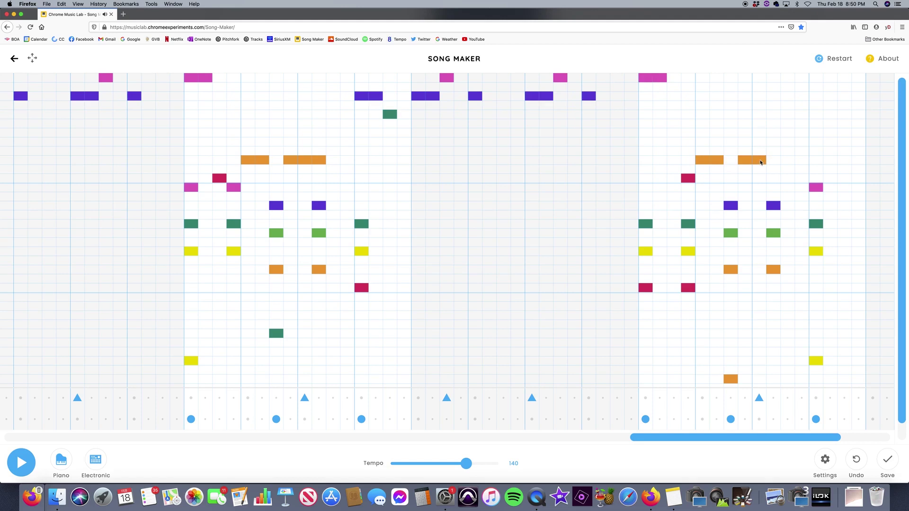
left_click(802, 115)
left_click_drag(816, 97, 830, 97)
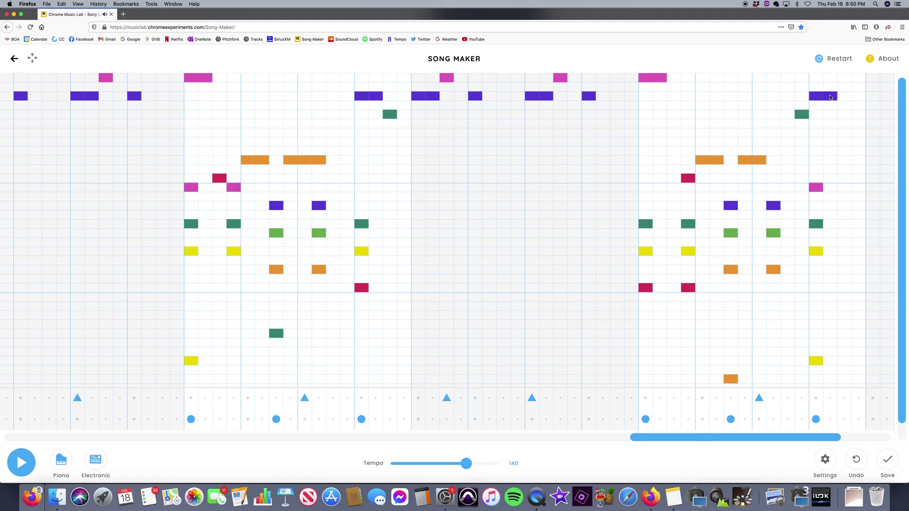
left_click(845, 115)
- Add the bar 16 melody with violet in columns 1, 2, 5, 9, 10, 13 and magenta in 3 and 11, and play the whole song
left_click_drag(734, 437, 805, 439)
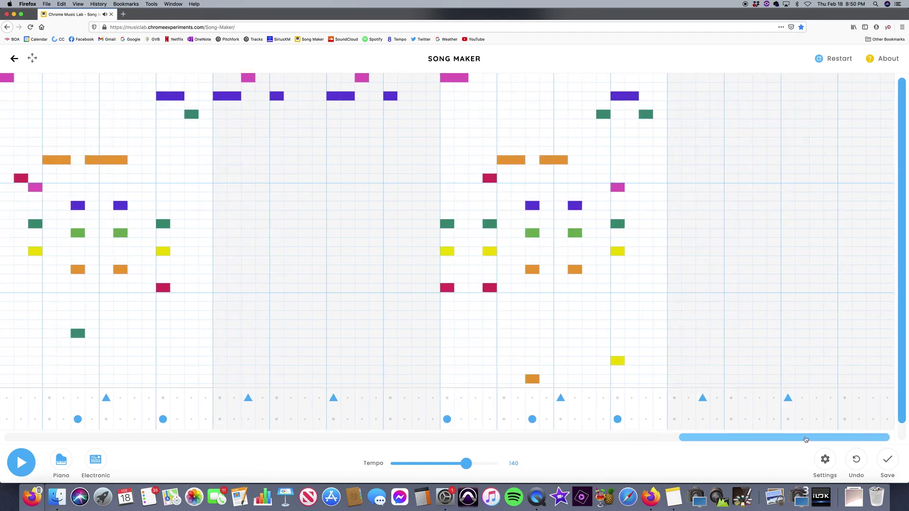
left_click_drag(681, 100, 688, 99)
left_click(704, 78)
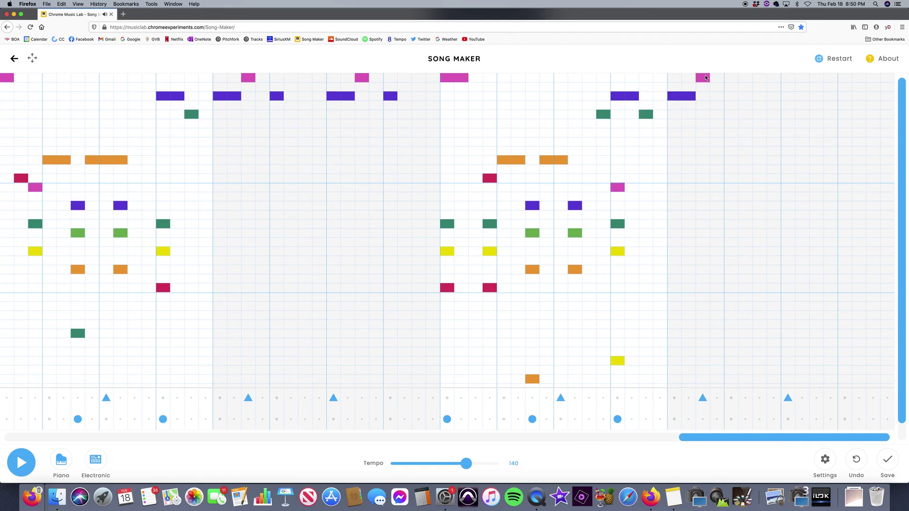
left_click(732, 99)
left_click_drag(792, 97, 803, 98)
left_click(816, 79)
left_click(849, 98)
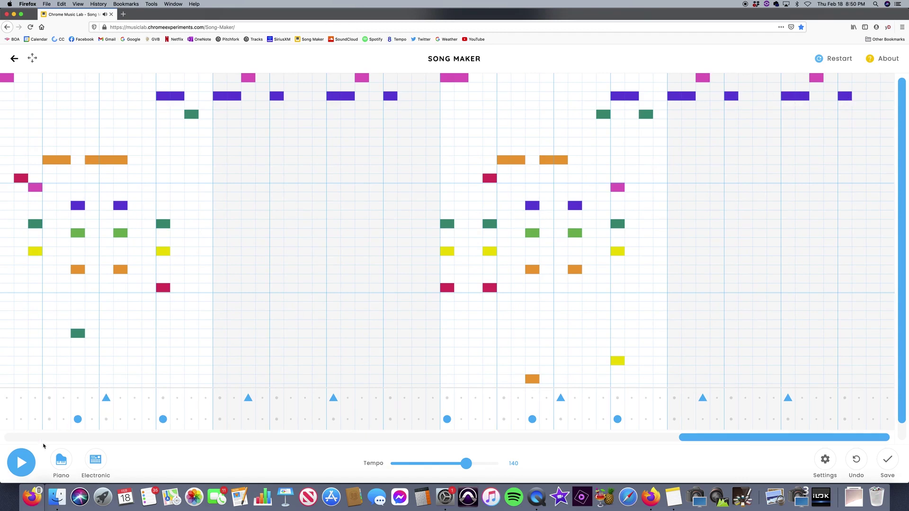
left_click(22, 462)
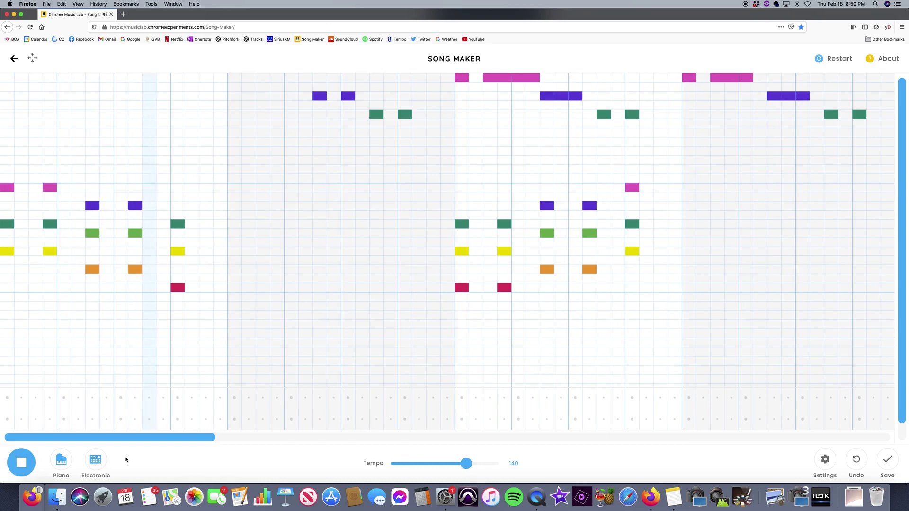